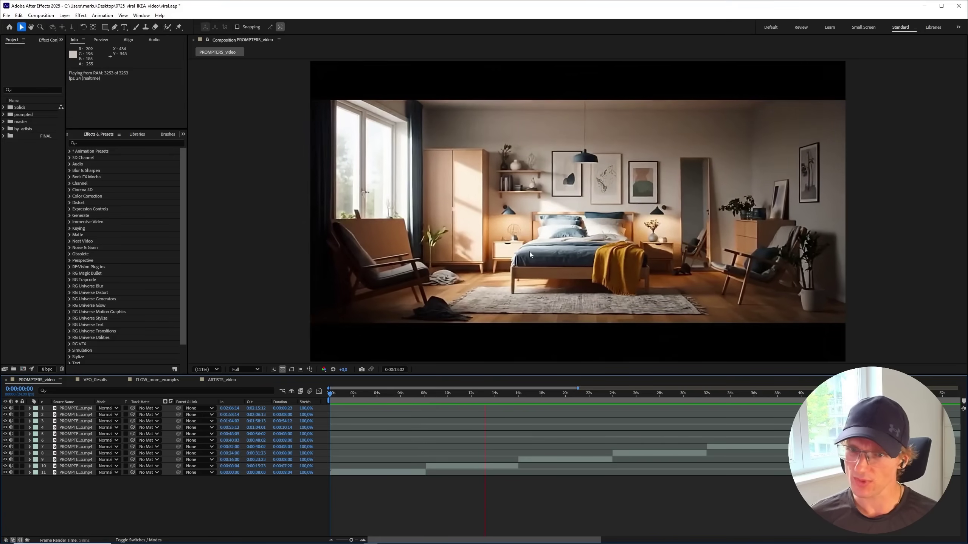
Scrub PROMPTER_video through the empty-room box, furnished bedroom and box explosion frames, then switch to Chrome
{"action": "left_click_drag", "start_coordinate": [377, 396], "coordinate": [339, 412]}
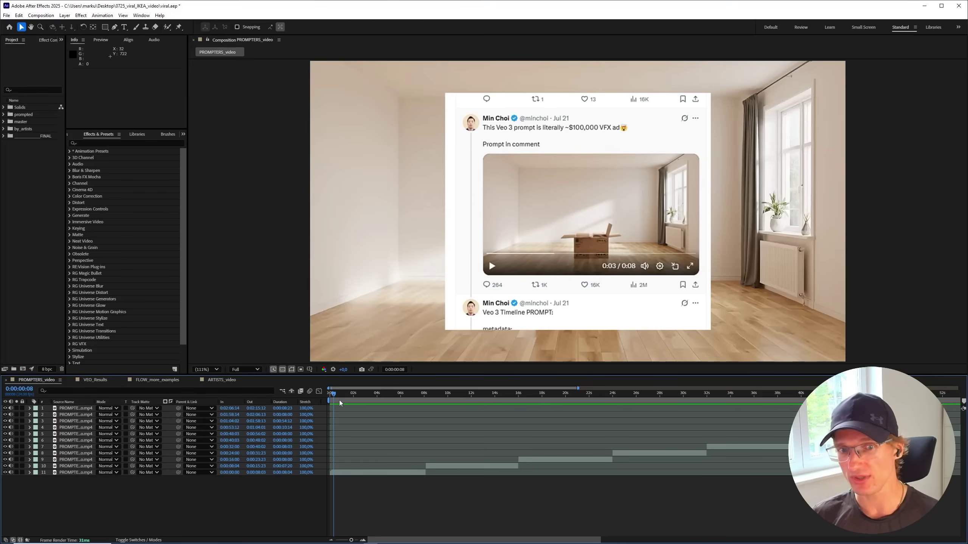
{"action": "mouse_move", "coordinate": [334, 396]}
{"action": "left_mouse_down"}
{"action": "mouse_move", "coordinate": [422, 407]}
{"action": "mouse_move", "coordinate": [542, 406]}
{"action": "mouse_move", "coordinate": [570, 393]}
{"action": "mouse_move", "coordinate": [340, 410]}
{"action": "left_mouse_up"}
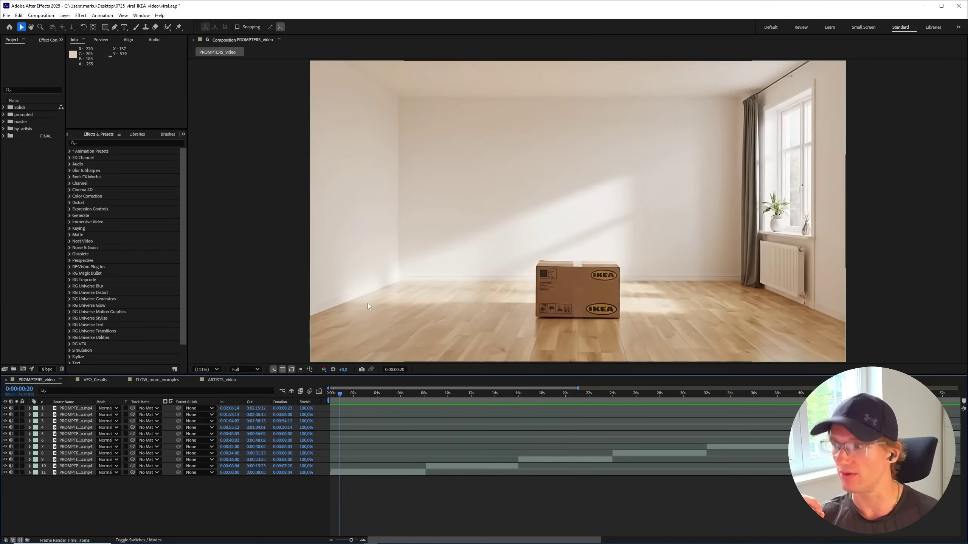
{"action": "left_click", "coordinate": [452, 393]}
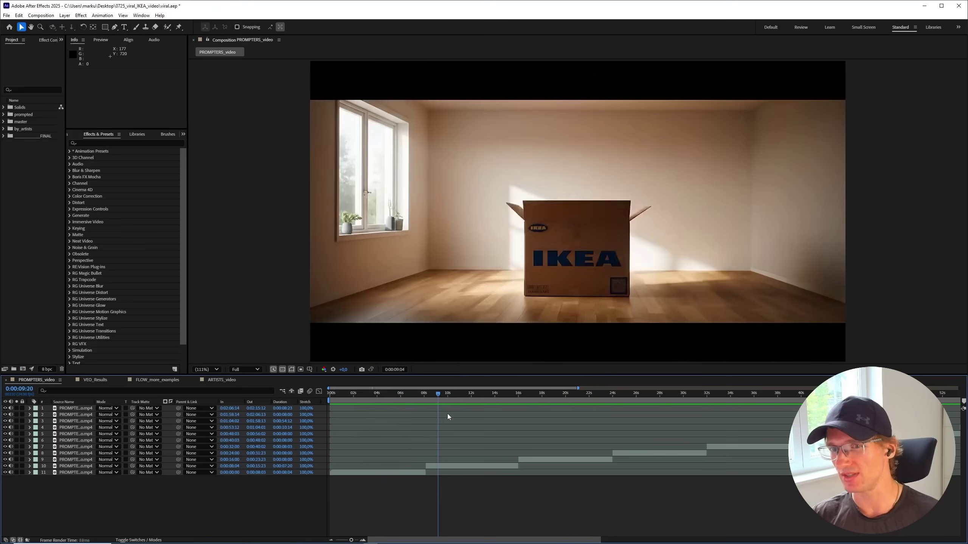
{"action": "left_click", "coordinate": [464, 539]}
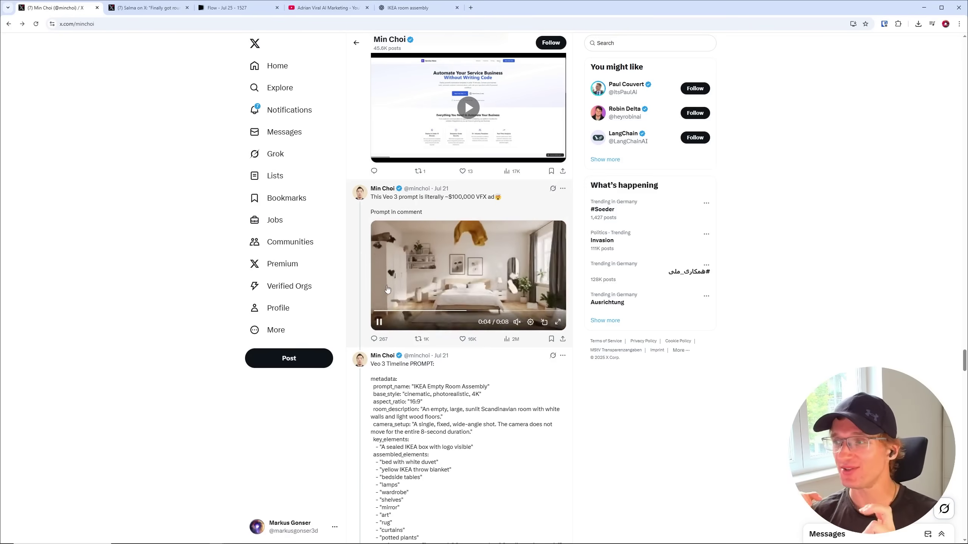
Scroll through the Veo 3 IKEA prompt thread and glance at the Flow project's generations
{"action": "scroll", "coordinate": [387, 289], "scroll_direction": "down", "scroll_amount": 5}
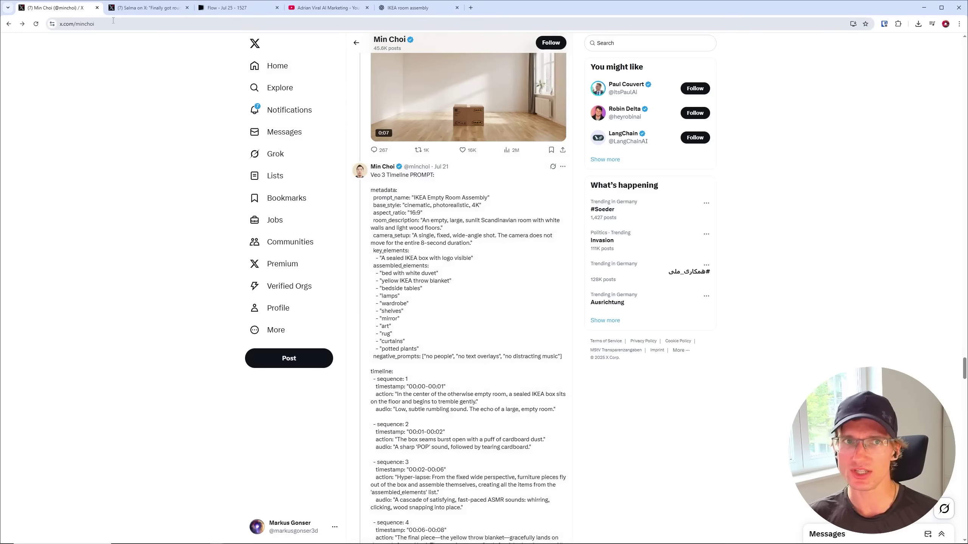
{"action": "scroll", "coordinate": [386, 228], "scroll_direction": "down", "scroll_amount": 7}
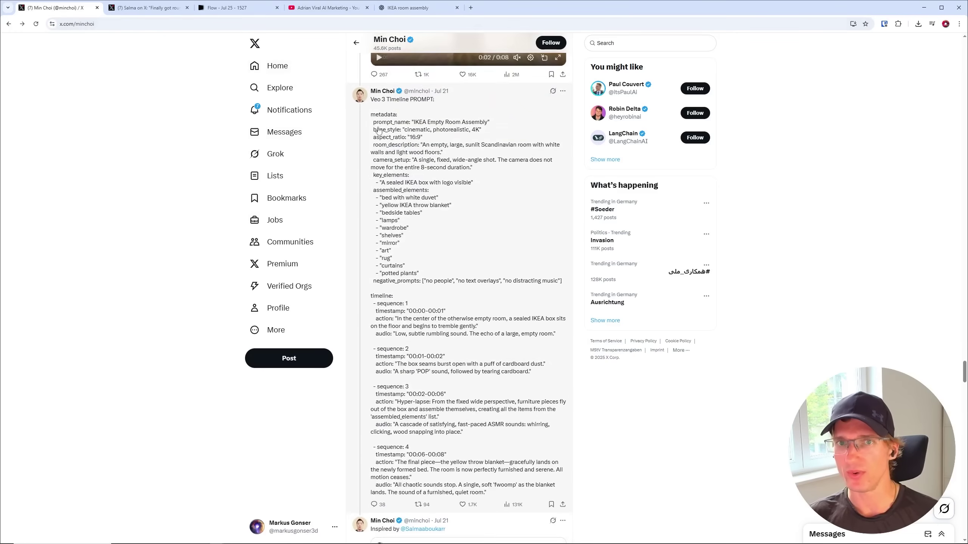
{"action": "scroll", "coordinate": [386, 228], "scroll_direction": "down", "scroll_amount": 6}
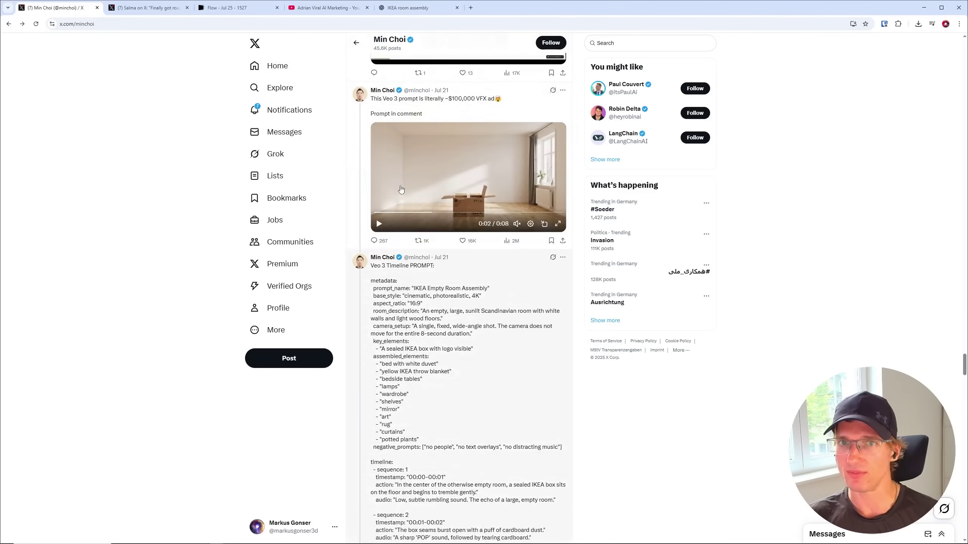
{"action": "left_click", "coordinate": [213, 7]}
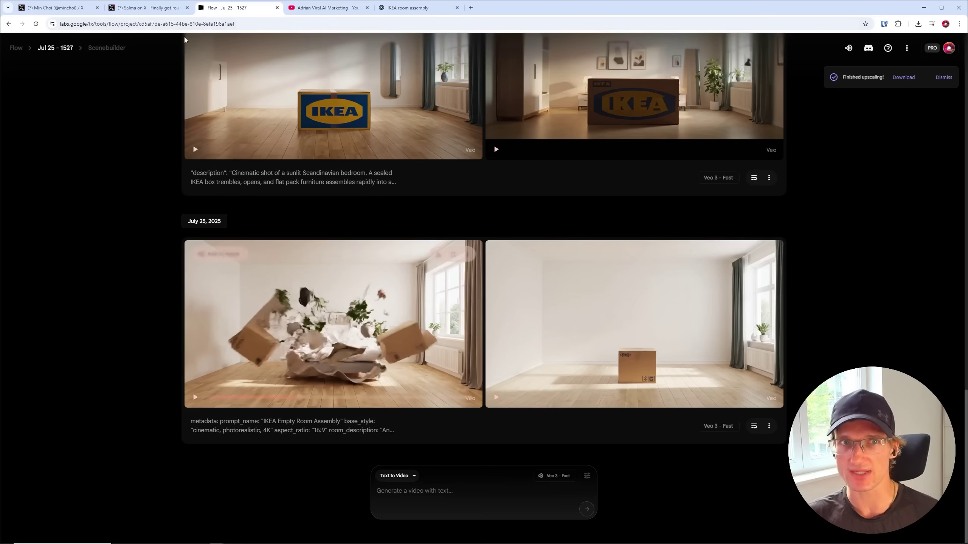
Read the 'testing Veo 3 for ads- IKEA' post's JSON prompt and rewind its video to the start
{"action": "left_click", "coordinate": [148, 7]}
{"action": "scroll", "coordinate": [440, 312], "scroll_direction": "up", "scroll_amount": 3}
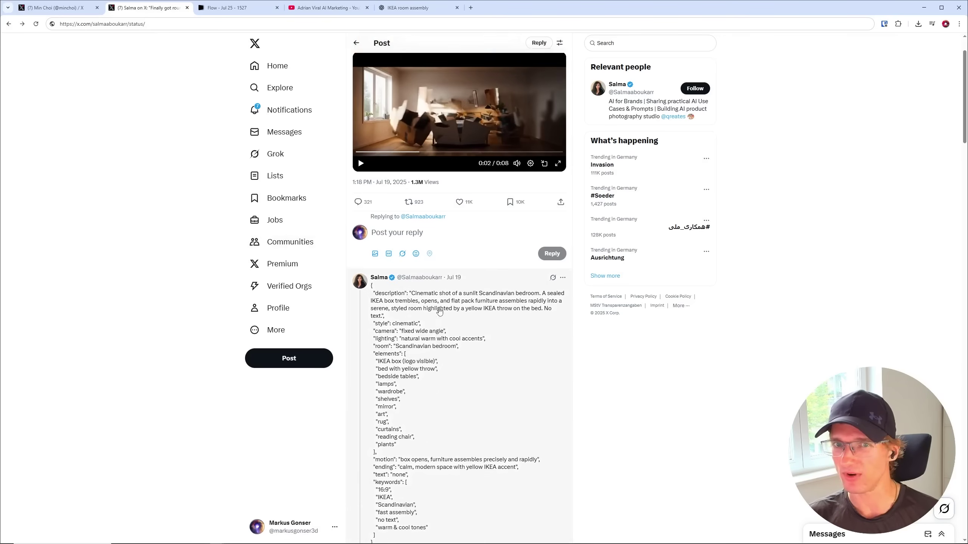
{"action": "scroll", "coordinate": [439, 311], "scroll_direction": "down", "scroll_amount": 3}
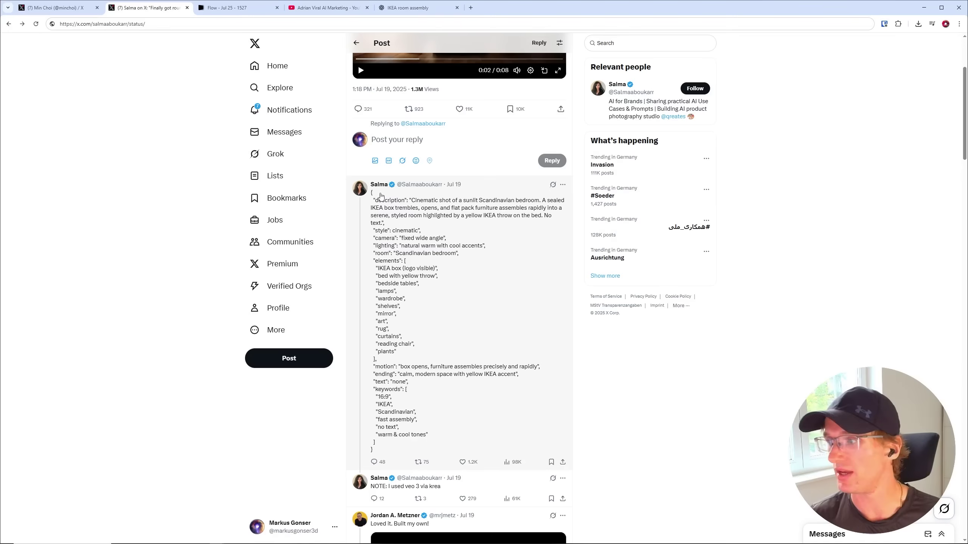
{"action": "scroll", "coordinate": [380, 196], "scroll_direction": "down", "scroll_amount": 1}
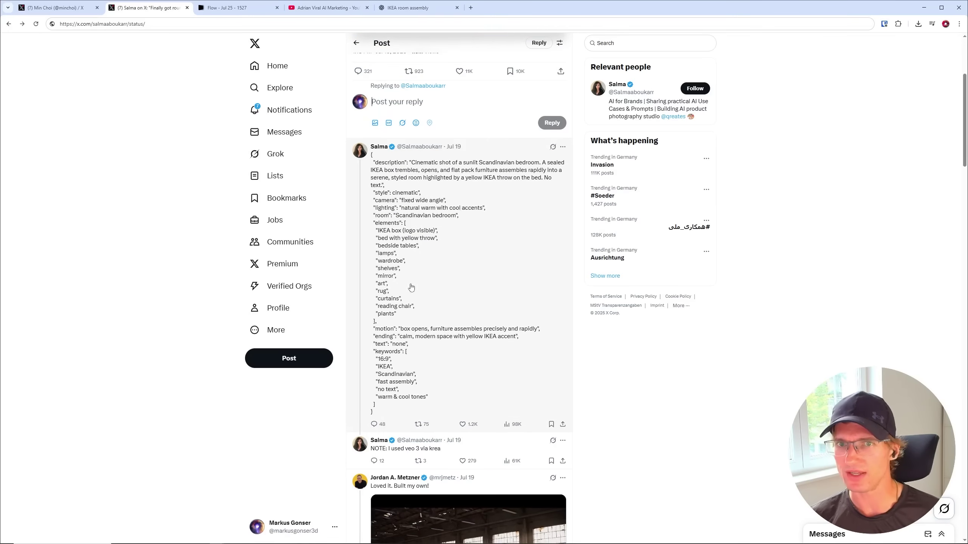
{"action": "scroll", "coordinate": [410, 288], "scroll_direction": "up", "scroll_amount": 5}
{"action": "left_click_drag", "start_coordinate": [376, 217], "coordinate": [459, 224]}
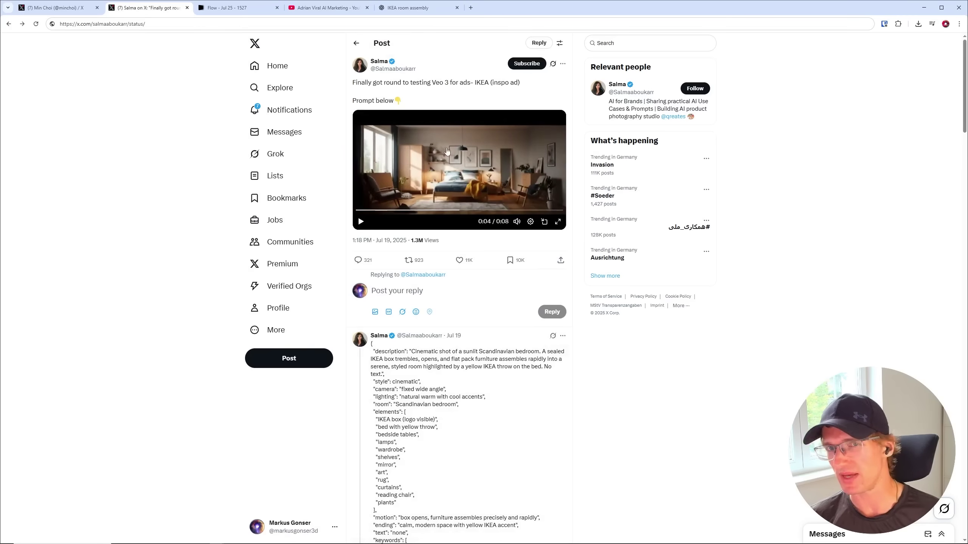
Browse the Flow project's Veo 3 Fast generations for IKEA, Nike, Tesla and McDonald's
{"action": "left_click", "coordinate": [227, 8]}
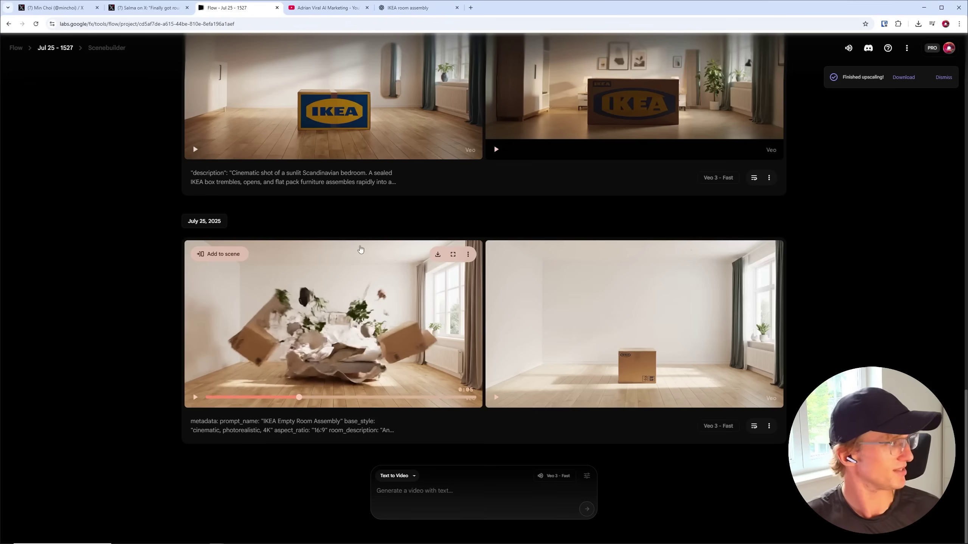
{"action": "scroll", "coordinate": [109, 131], "scroll_direction": "up", "scroll_amount": 2}
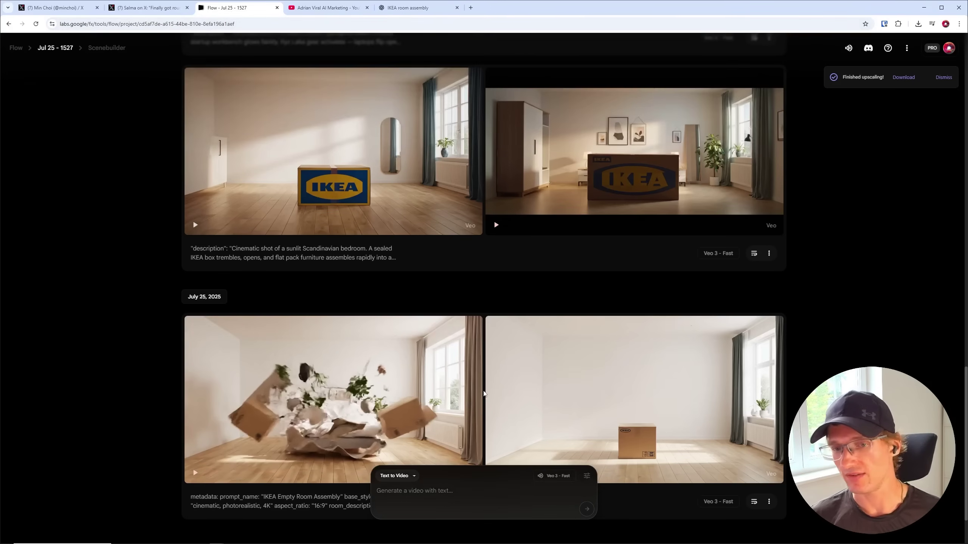
{"action": "scroll", "coordinate": [400, 381], "scroll_direction": "down", "scroll_amount": 1}
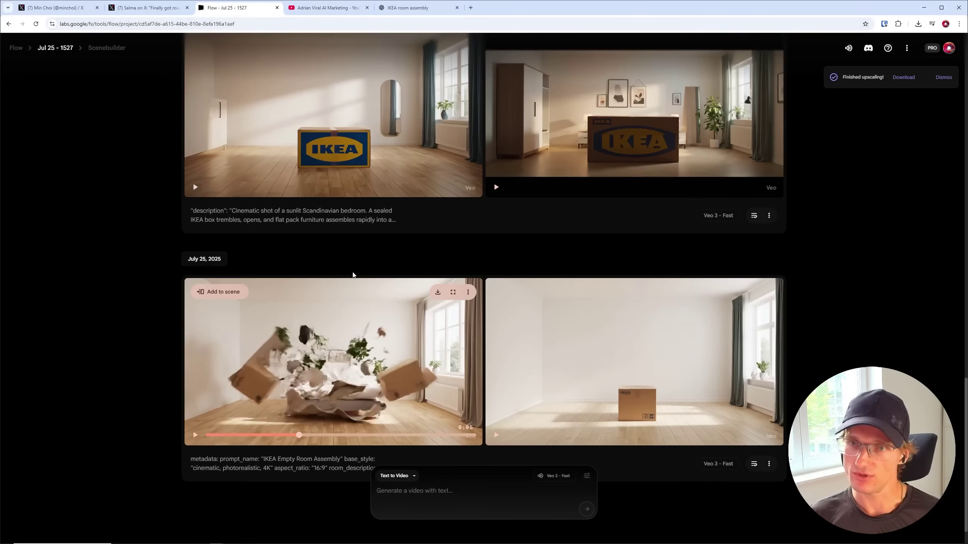
{"action": "scroll", "coordinate": [353, 275], "scroll_direction": "up", "scroll_amount": 8}
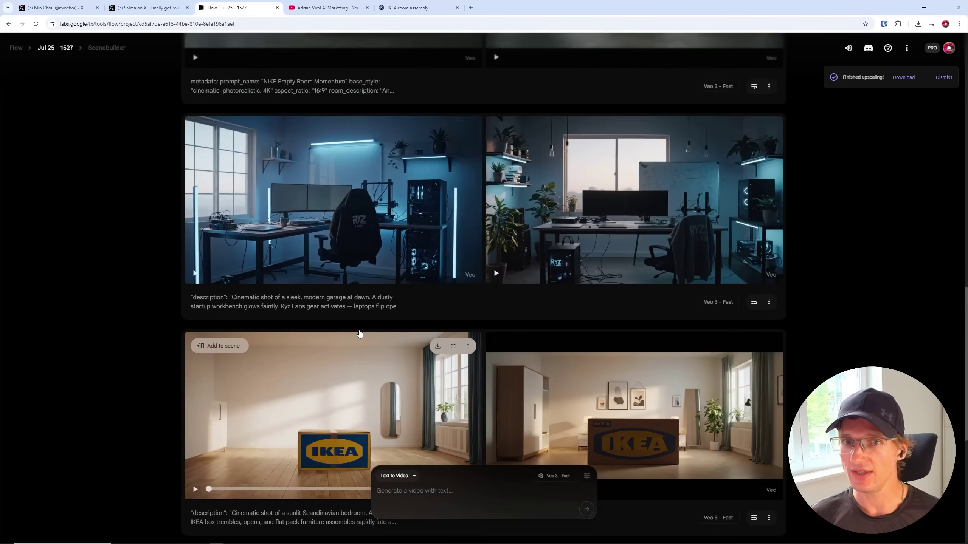
{"action": "scroll", "coordinate": [359, 334], "scroll_direction": "up", "scroll_amount": 11}
{"action": "scroll", "coordinate": [346, 325], "scroll_direction": "down", "scroll_amount": 3}
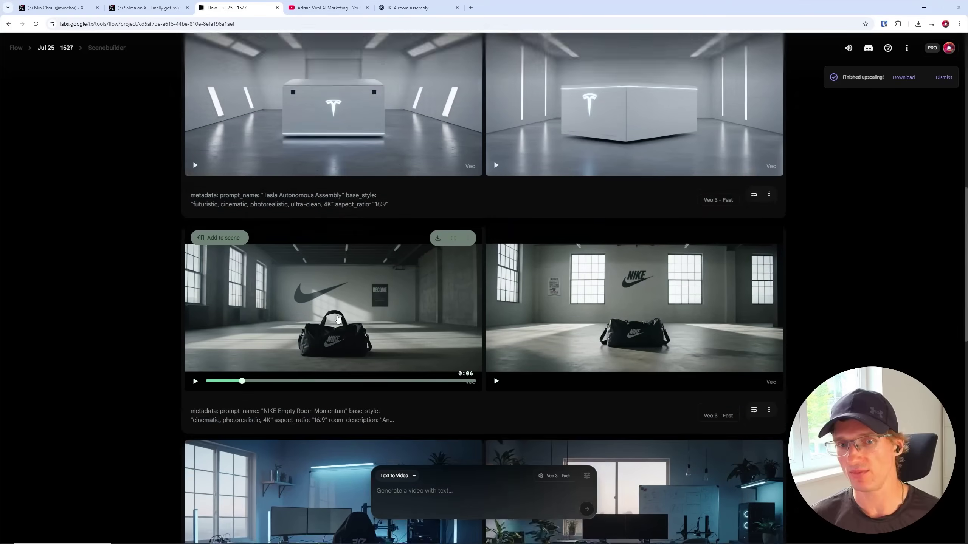
{"action": "scroll", "coordinate": [358, 228], "scroll_direction": "up", "scroll_amount": 11}
{"action": "mouse_move", "coordinate": [370, 288]}
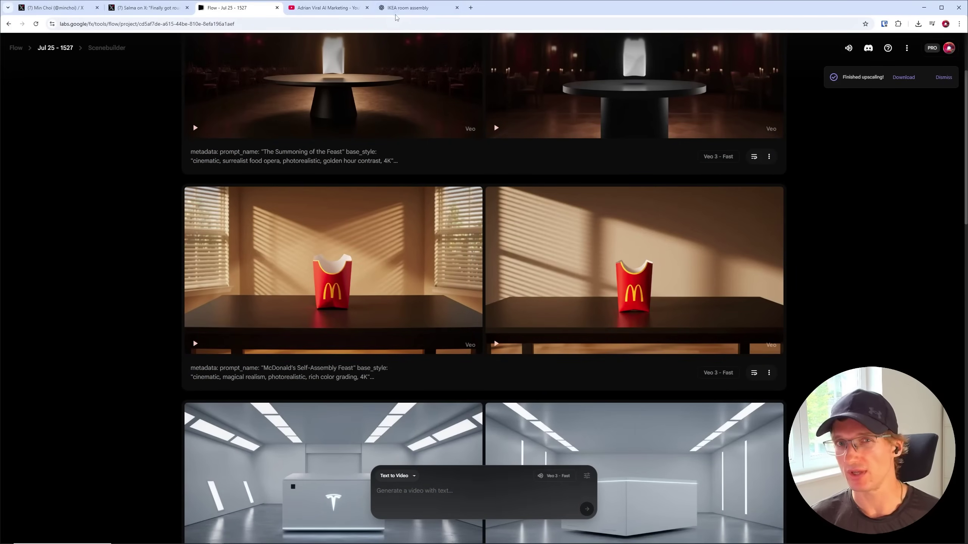
Open the IKEA room assembly ChatGPT conversation and read down to the NIKE request
{"action": "left_click", "coordinate": [407, 8]}
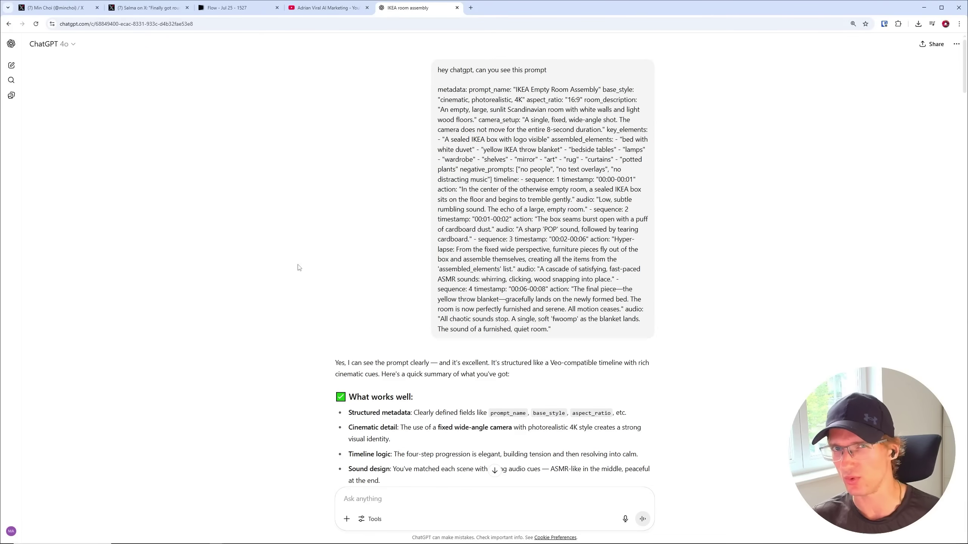
{"action": "scroll", "coordinate": [335, 262], "scroll_direction": "down", "scroll_amount": 6}
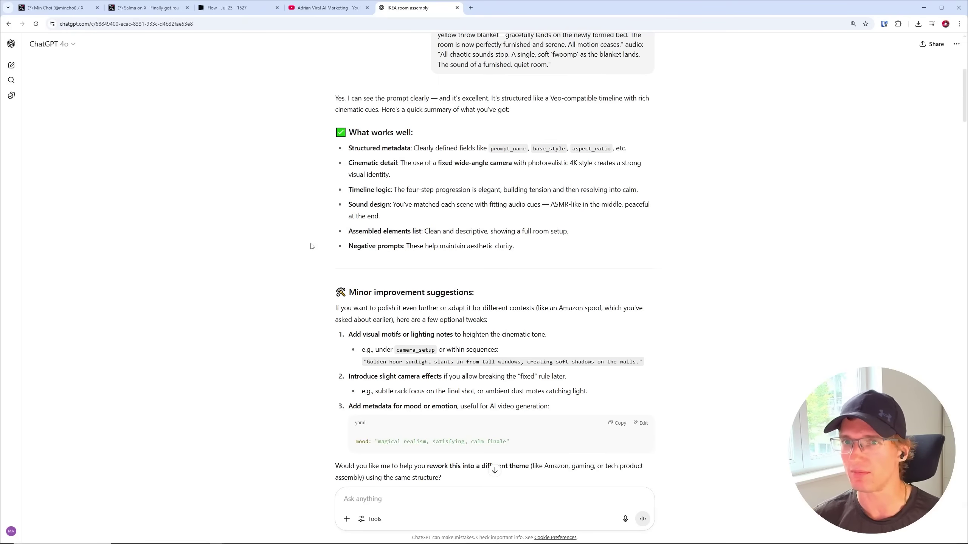
{"action": "scroll", "coordinate": [311, 246], "scroll_direction": "down", "scroll_amount": 7}
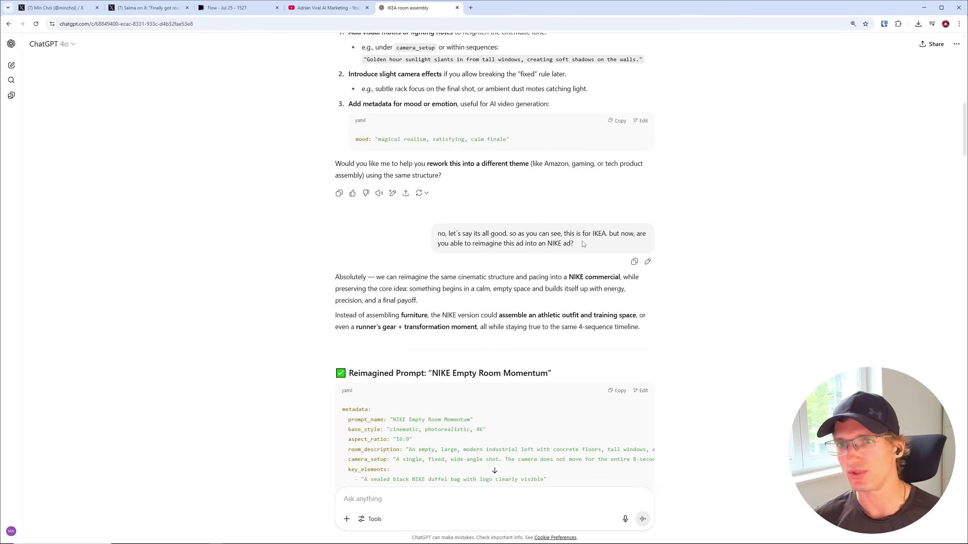
{"action": "left_click_drag", "start_coordinate": [583, 244], "coordinate": [518, 247]}
{"action": "left_click", "coordinate": [524, 259]}
Read on to the Tesla part of the request
{"action": "scroll", "coordinate": [336, 258], "scroll_direction": "down", "scroll_amount": 20}
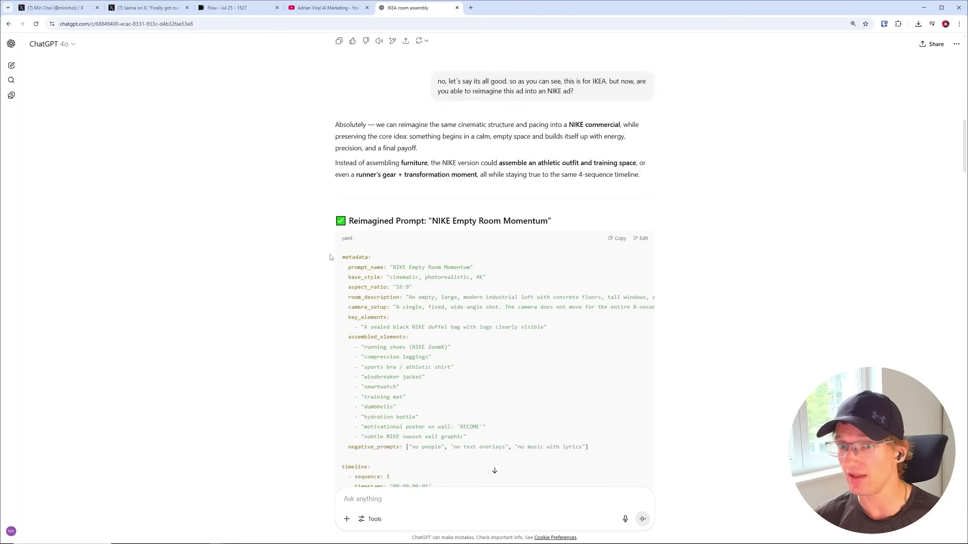
{"action": "scroll", "coordinate": [335, 258], "scroll_direction": "down", "scroll_amount": 2}
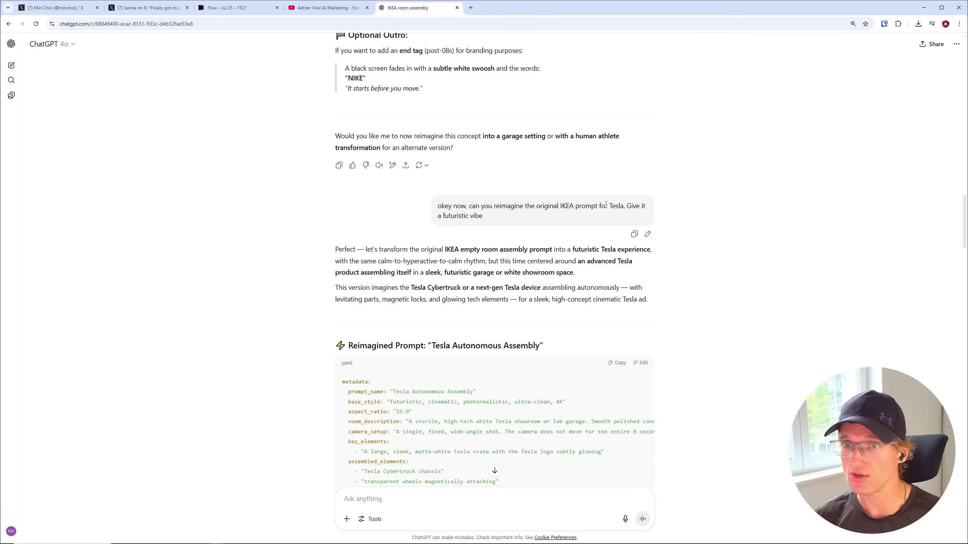
{"action": "left_click_drag", "start_coordinate": [591, 206], "coordinate": [628, 206]}
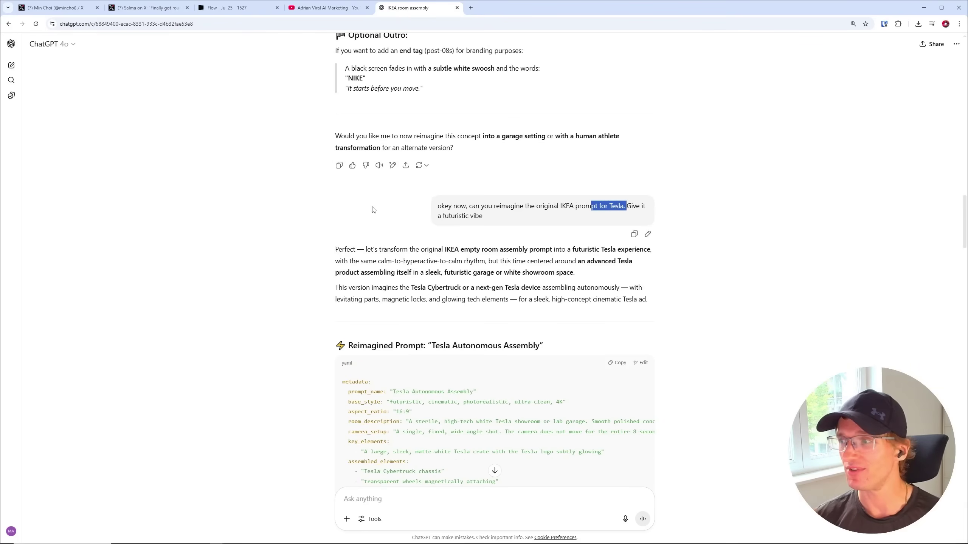
{"action": "left_click", "coordinate": [300, 199]}
Read the McDonald's request and its reimagined prompt, then return to the Flow generations
{"action": "scroll", "coordinate": [305, 199], "scroll_direction": "down", "scroll_amount": 15}
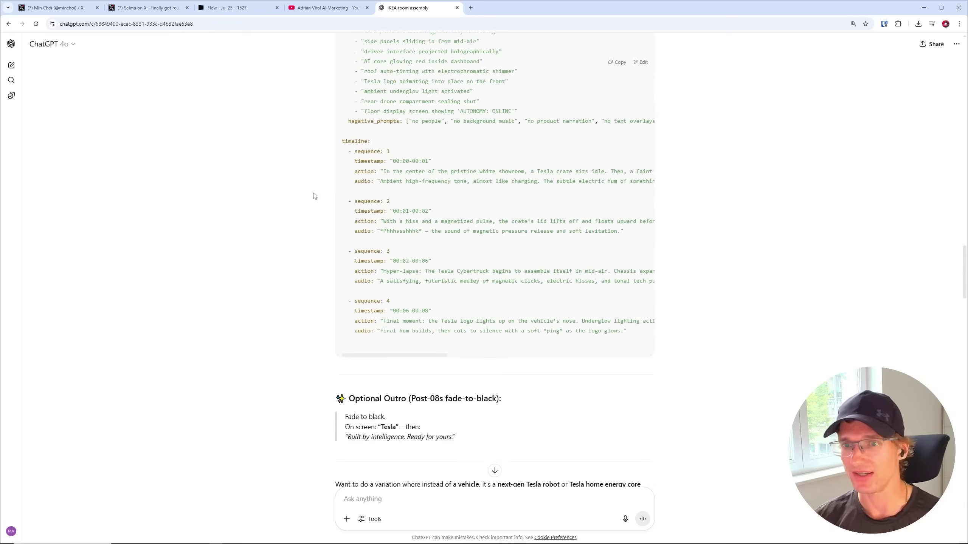
{"action": "scroll", "coordinate": [313, 196], "scroll_direction": "down", "scroll_amount": 6}
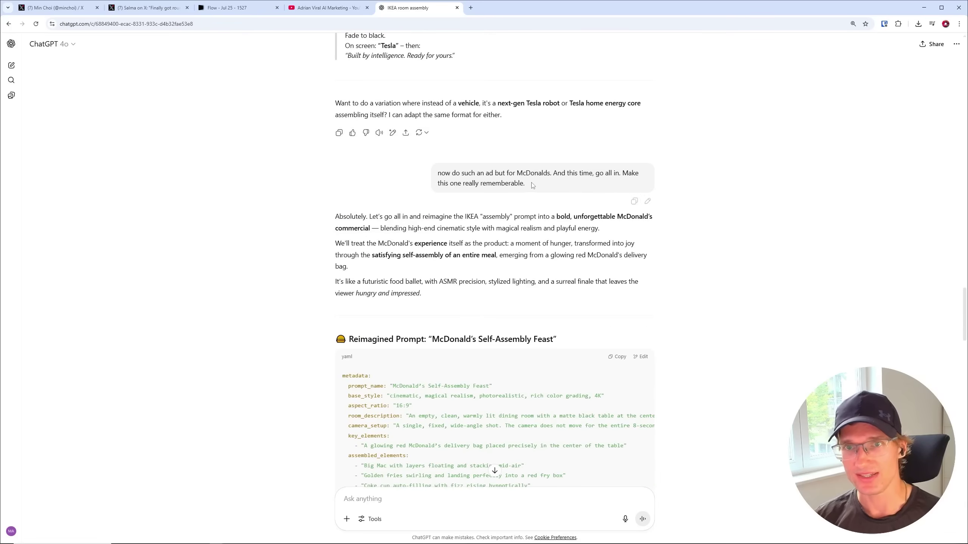
{"action": "mouse_move", "coordinate": [532, 186]}
{"action": "left_mouse_down"}
{"action": "mouse_move", "coordinate": [501, 184]}
{"action": "mouse_move", "coordinate": [497, 173]}
{"action": "mouse_move", "coordinate": [523, 174]}
{"action": "left_mouse_up"}
{"action": "left_click", "coordinate": [293, 172]}
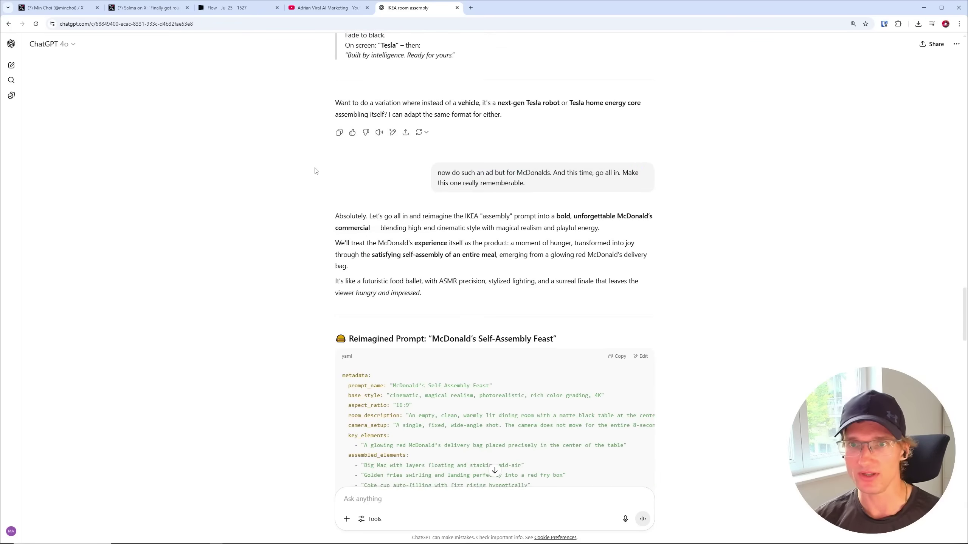
{"action": "middle_click", "coordinate": [312, 152]}
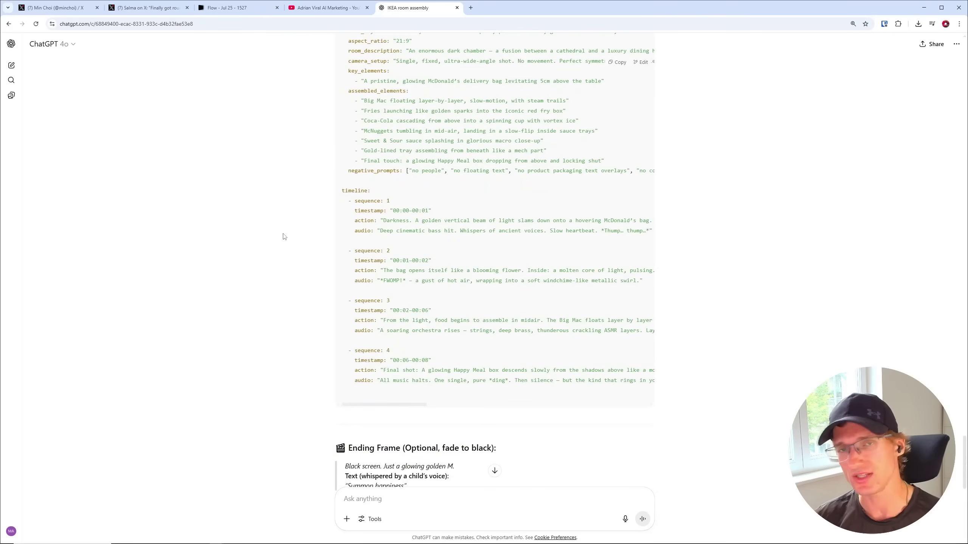
{"action": "left_click", "coordinate": [227, 7]}
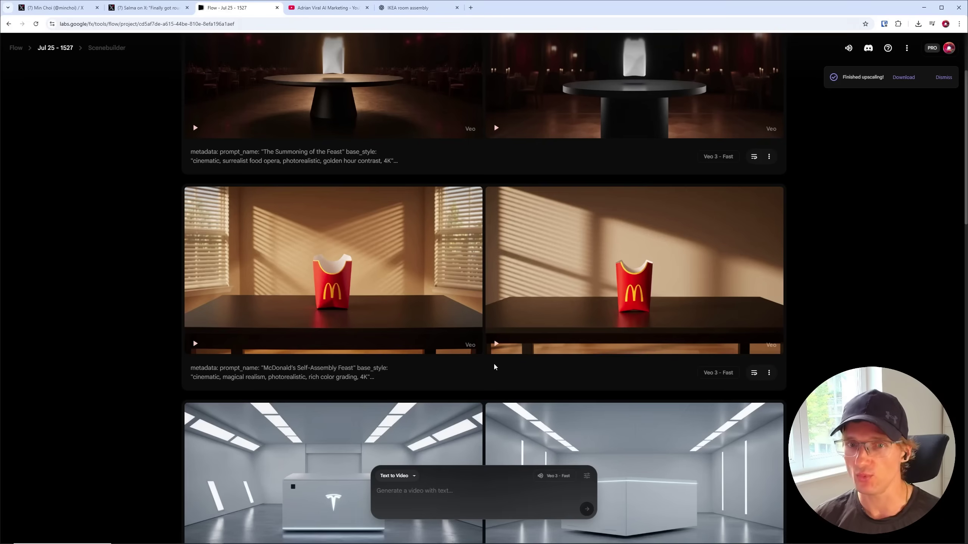
{"action": "mouse_move", "coordinate": [446, 323]}
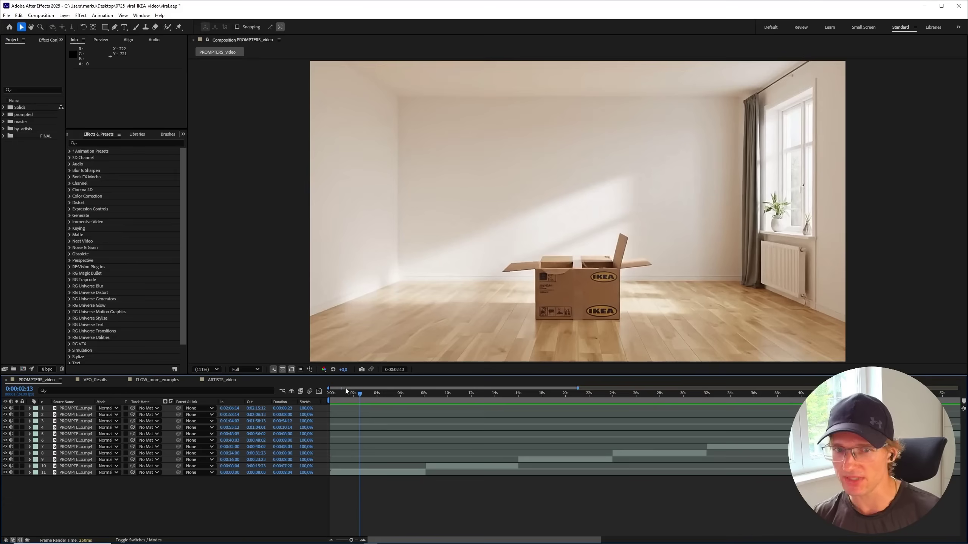
{"action": "left_click", "coordinate": [337, 396]}
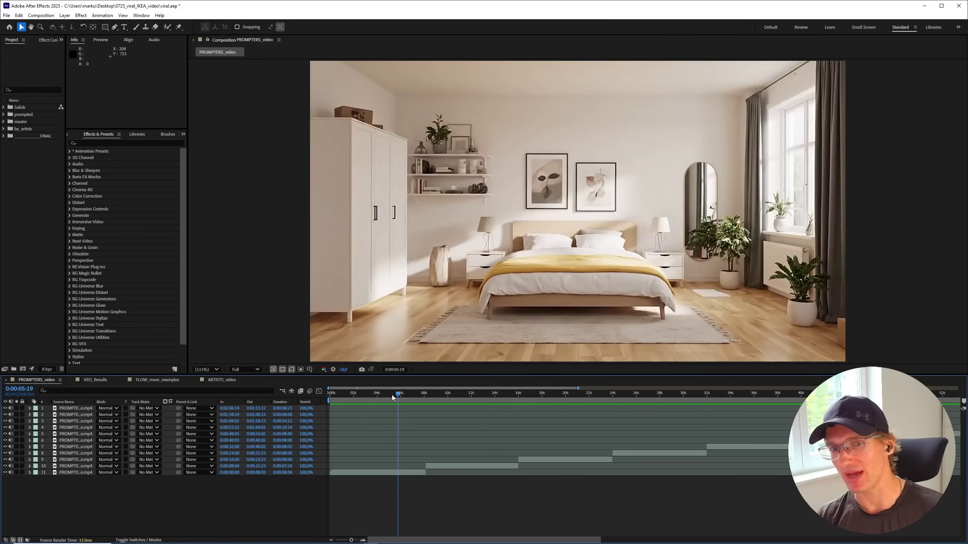
{"action": "left_click_drag", "start_coordinate": [391, 395], "coordinate": [345, 408]}
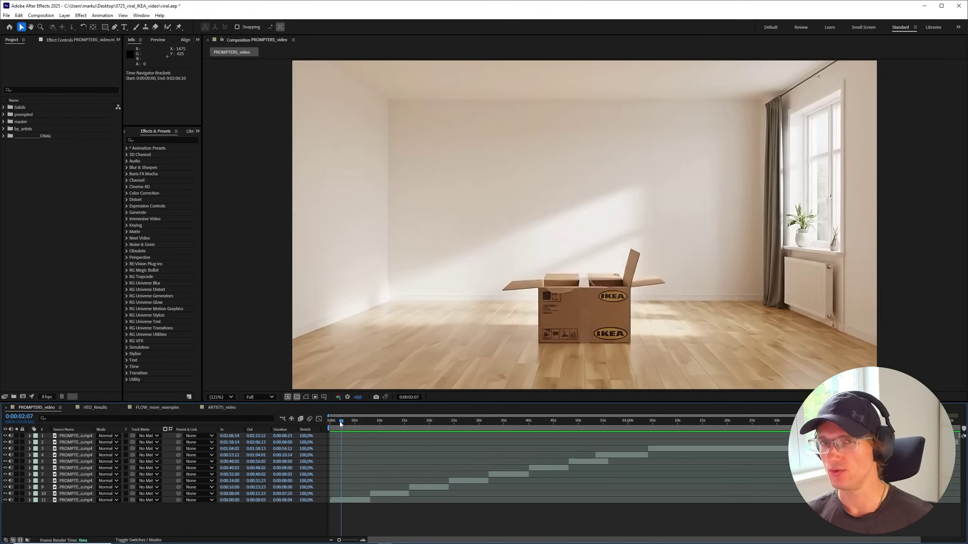
{"action": "mouse_move", "coordinate": [339, 422]}
{"action": "left_mouse_down"}
{"action": "mouse_move", "coordinate": [354, 415]}
{"action": "mouse_move", "coordinate": [334, 421]}
{"action": "left_mouse_up"}
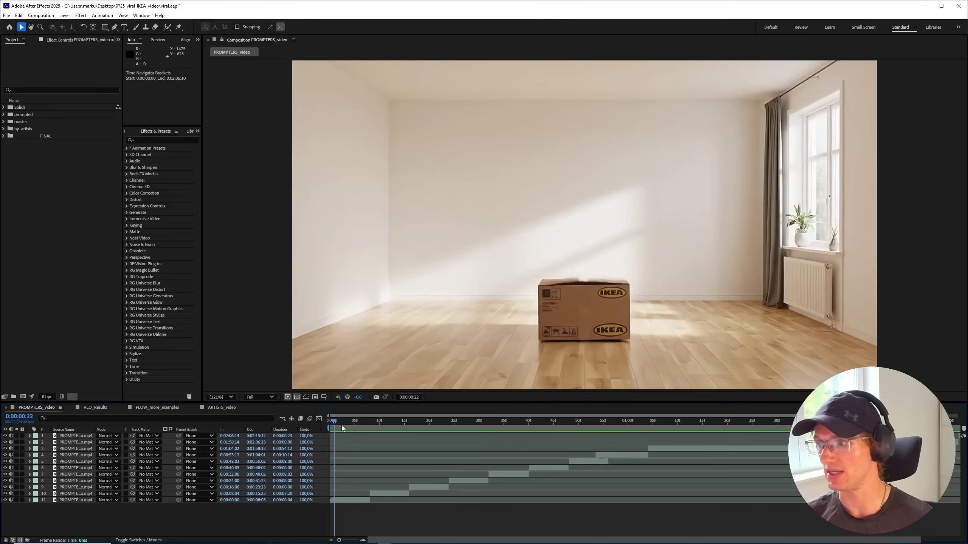
{"action": "left_click_drag", "start_coordinate": [340, 422], "coordinate": [382, 421]}
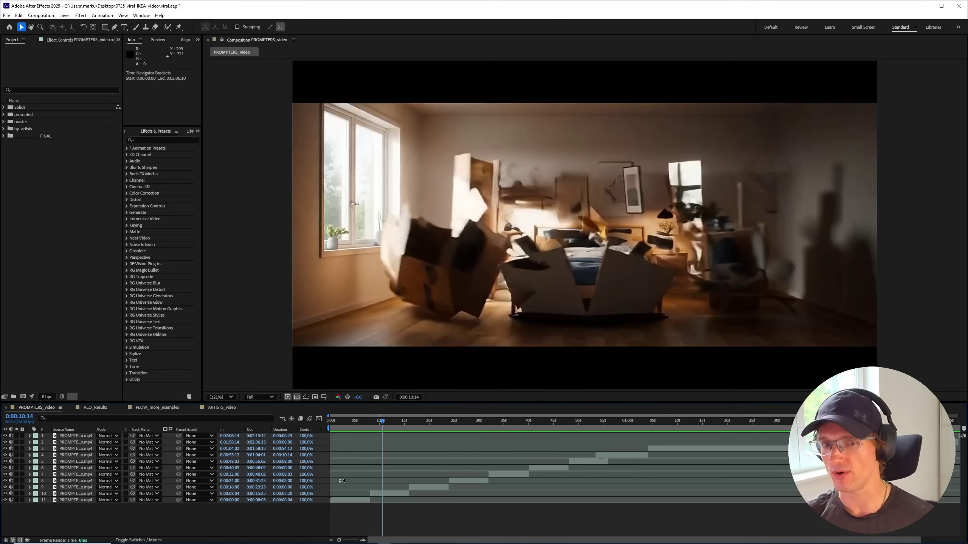
{"action": "mouse_move", "coordinate": [381, 422]}
{"action": "left_mouse_down"}
{"action": "mouse_move", "coordinate": [371, 421]}
{"action": "mouse_move", "coordinate": [394, 422]}
{"action": "mouse_move", "coordinate": [371, 425]}
{"action": "mouse_move", "coordinate": [382, 422]}
{"action": "left_mouse_up"}
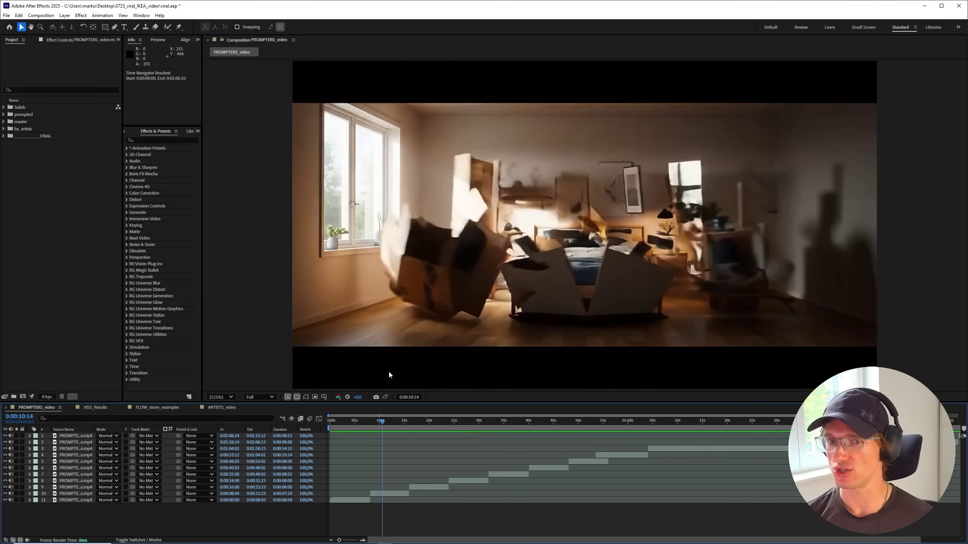
{"action": "left_click_drag", "start_coordinate": [378, 420], "coordinate": [351, 425]}
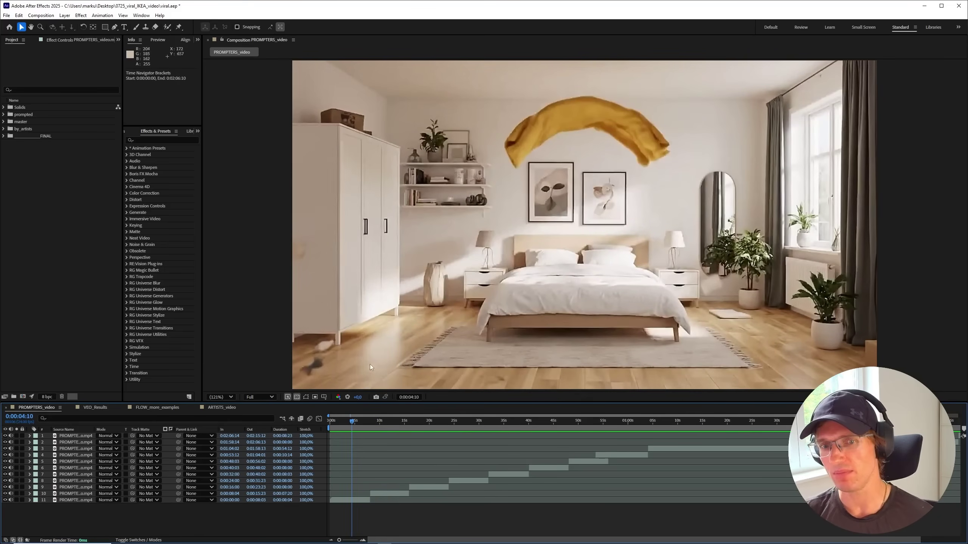
{"action": "mouse_move", "coordinate": [346, 420]}
{"action": "left_mouse_down"}
{"action": "mouse_move", "coordinate": [355, 425]}
{"action": "mouse_move", "coordinate": [333, 422]}
{"action": "mouse_move", "coordinate": [343, 420]}
{"action": "left_mouse_up"}
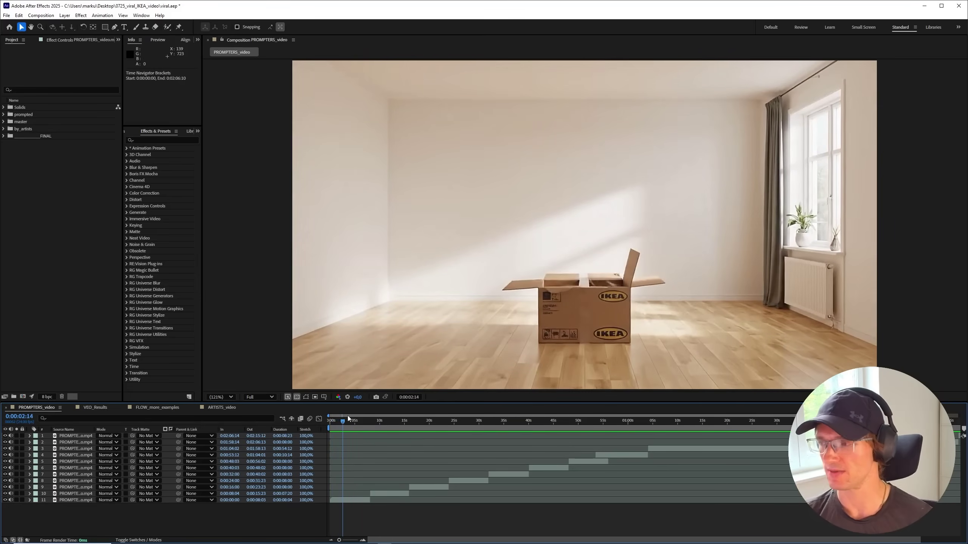
{"action": "left_click", "coordinate": [332, 421]}
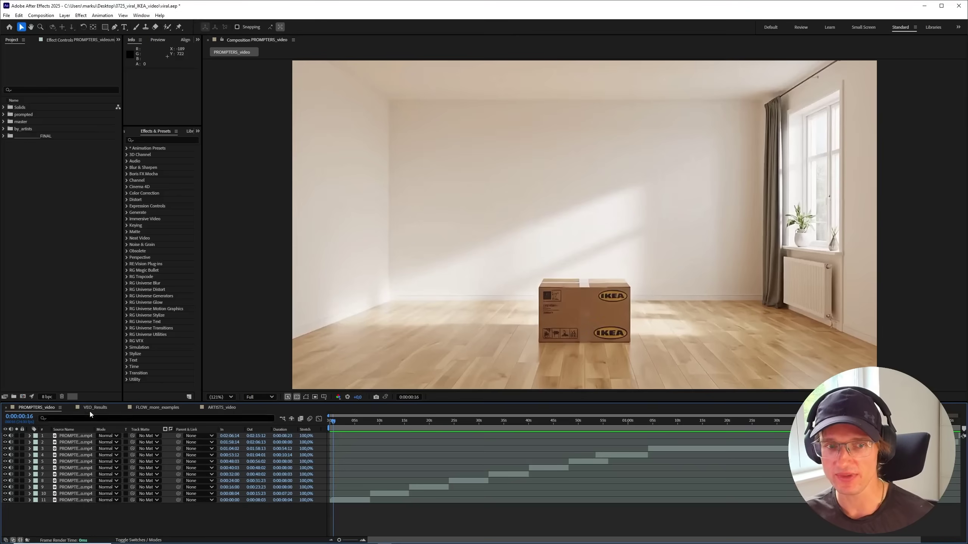
{"action": "left_click", "coordinate": [172, 408]}
{"action": "left_click", "coordinate": [95, 408]}
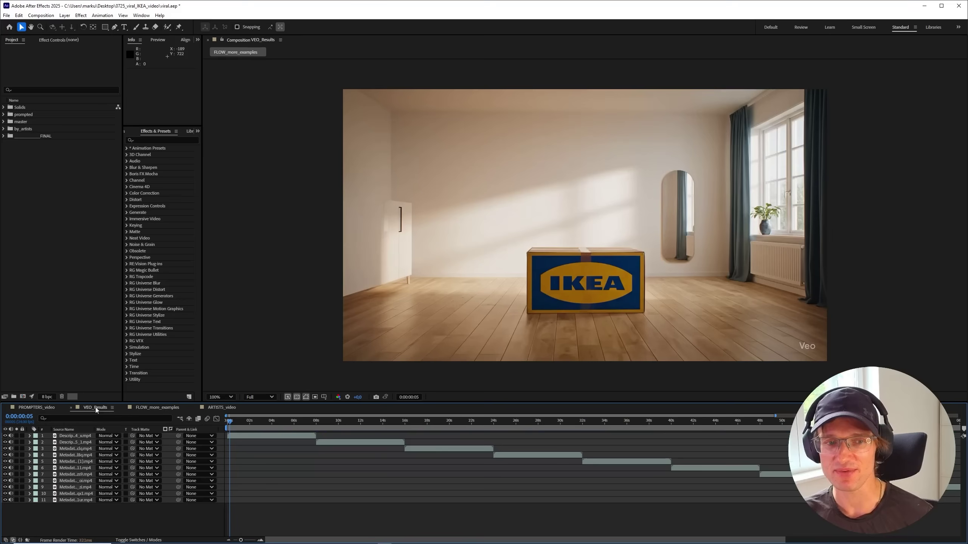
{"action": "left_click", "coordinate": [157, 408]}
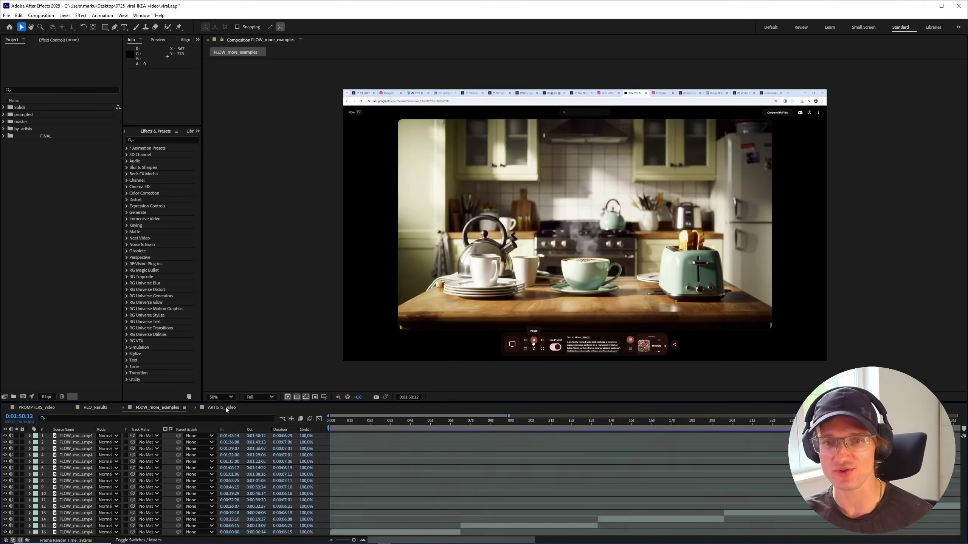
{"action": "left_click", "coordinate": [222, 408]}
{"action": "left_click", "coordinate": [37, 407]}
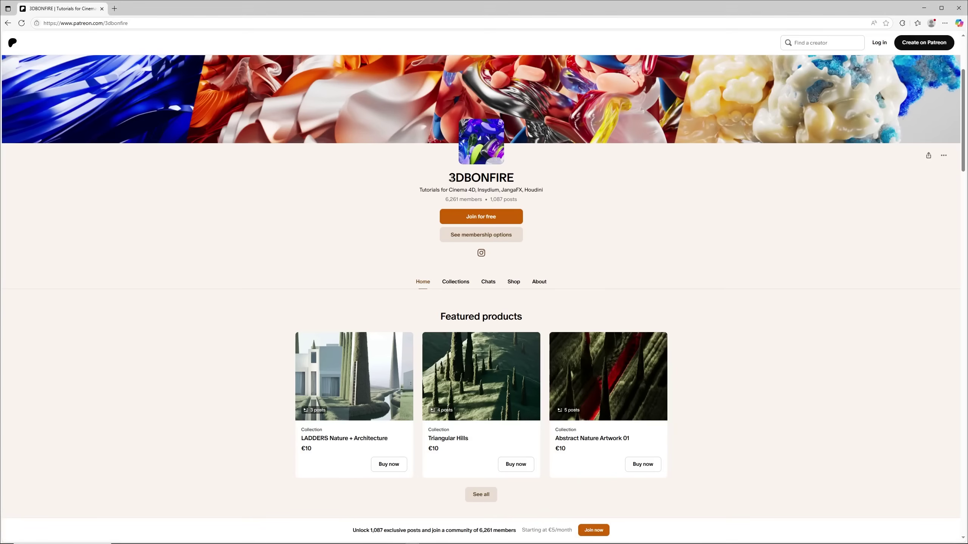
Highlight 3DBONFIRE, scroll down to the 'Can AI Replace 3D Artists?' post, and scrub the box clip
{"action": "left_click_drag", "start_coordinate": [515, 177], "coordinate": [522, 203]}
{"action": "scroll", "coordinate": [488, 247], "scroll_direction": "down", "scroll_amount": 8}
{"action": "scroll", "coordinate": [488, 244], "scroll_direction": "down", "scroll_amount": 10}
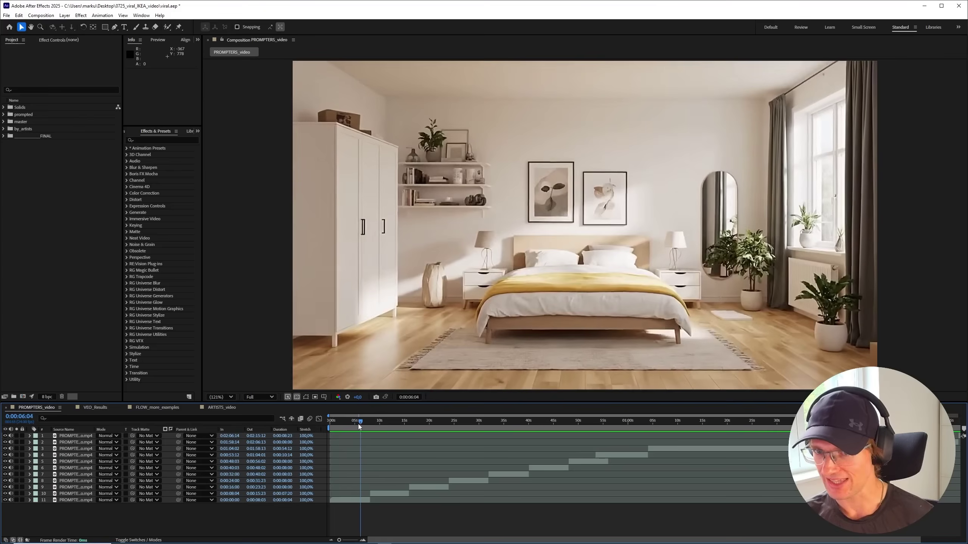
{"action": "left_click_drag", "start_coordinate": [358, 424], "coordinate": [347, 424]}
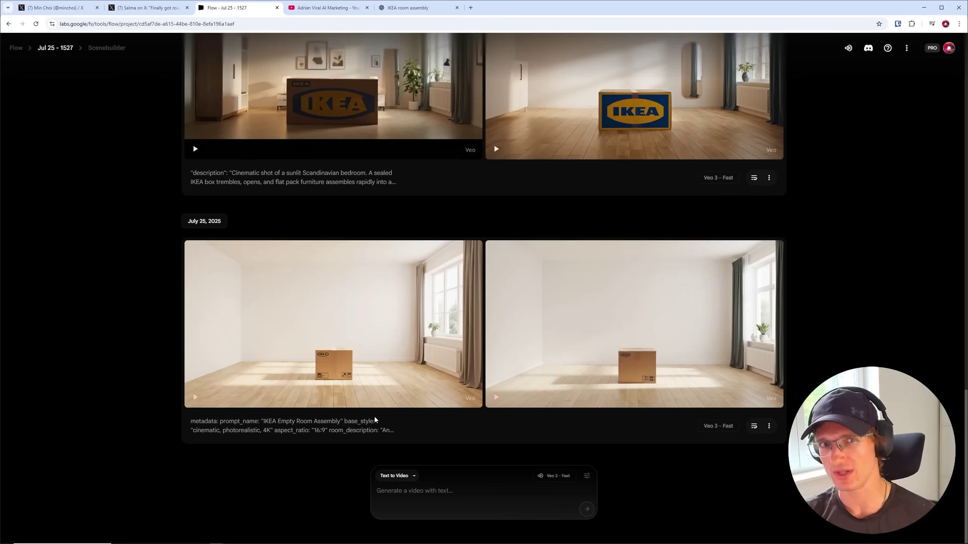
Switch to the first tab's X post with Ctrl+1 and scroll through its 'Veo 3 Timeline PROMPT' text
{"action": "key", "text": "ctrl+1"}
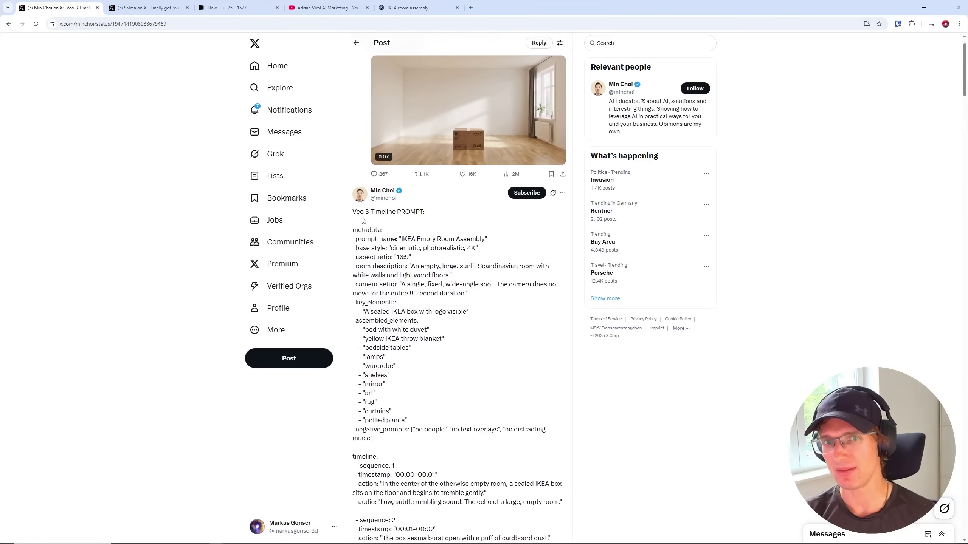
{"action": "scroll", "coordinate": [364, 225], "scroll_direction": "down", "scroll_amount": 1}
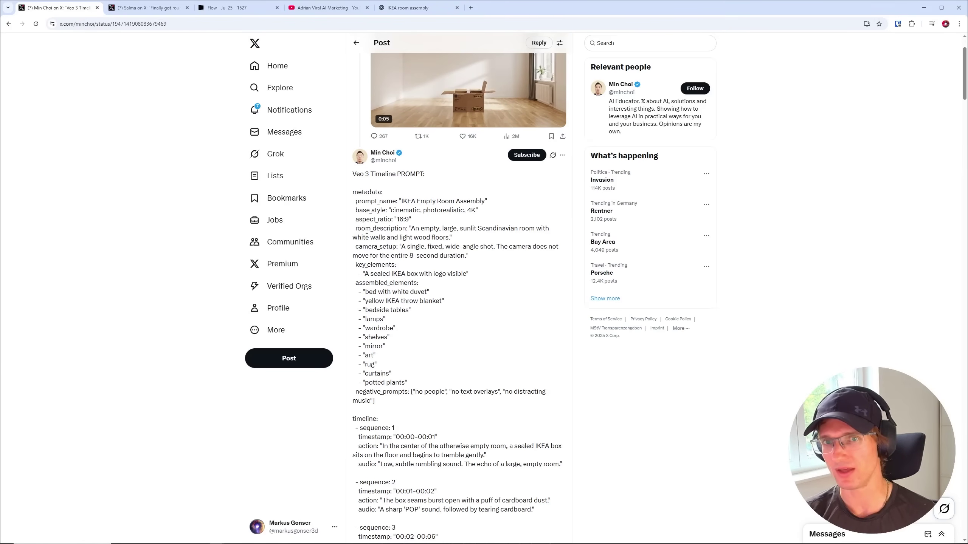
{"action": "scroll", "coordinate": [367, 230], "scroll_direction": "down", "scroll_amount": 8}
{"action": "scroll", "coordinate": [368, 244], "scroll_direction": "up", "scroll_amount": 9}
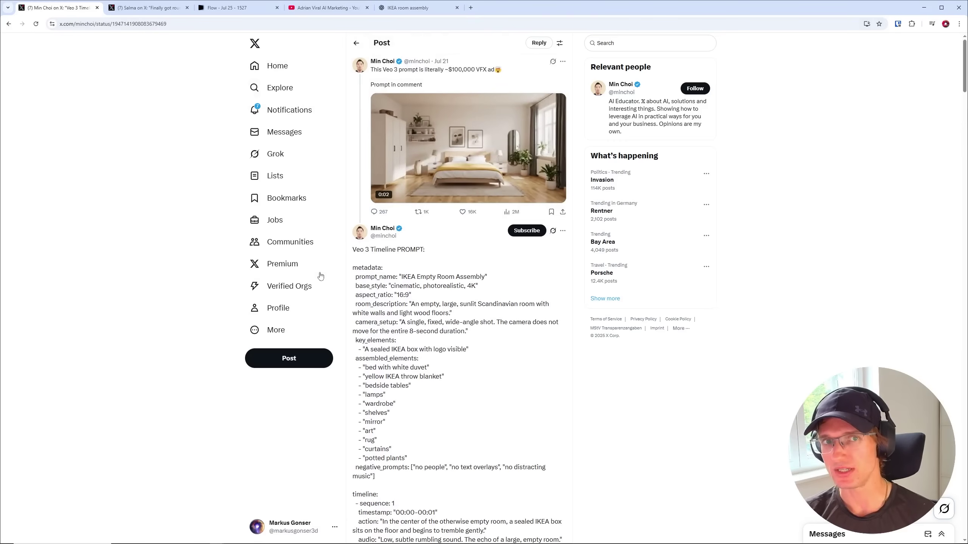
Back in After Effects, scrub PROMPTERS_video from the box opening to the yellow-blanket bedroom and back
{"action": "left_click", "coordinate": [384, 538]}
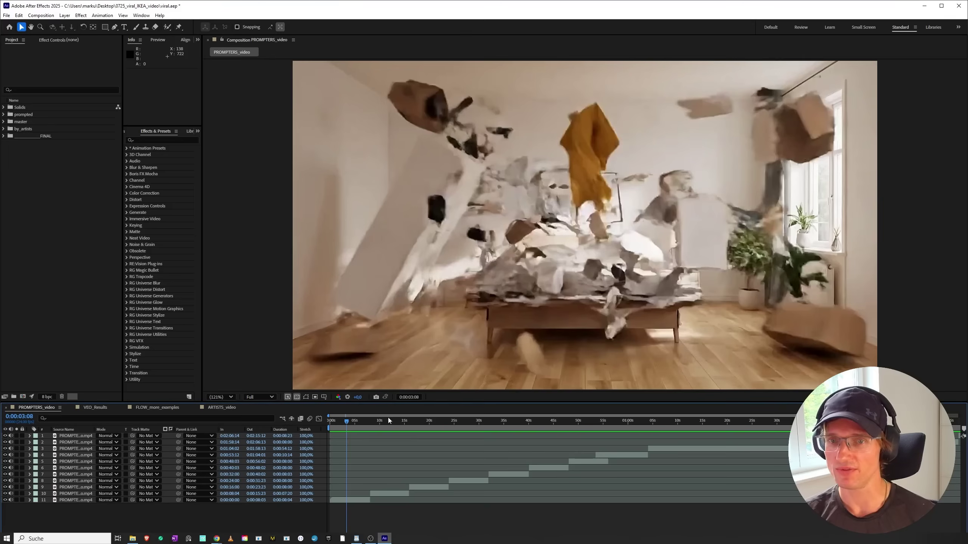
{"action": "left_click", "coordinate": [336, 423]}
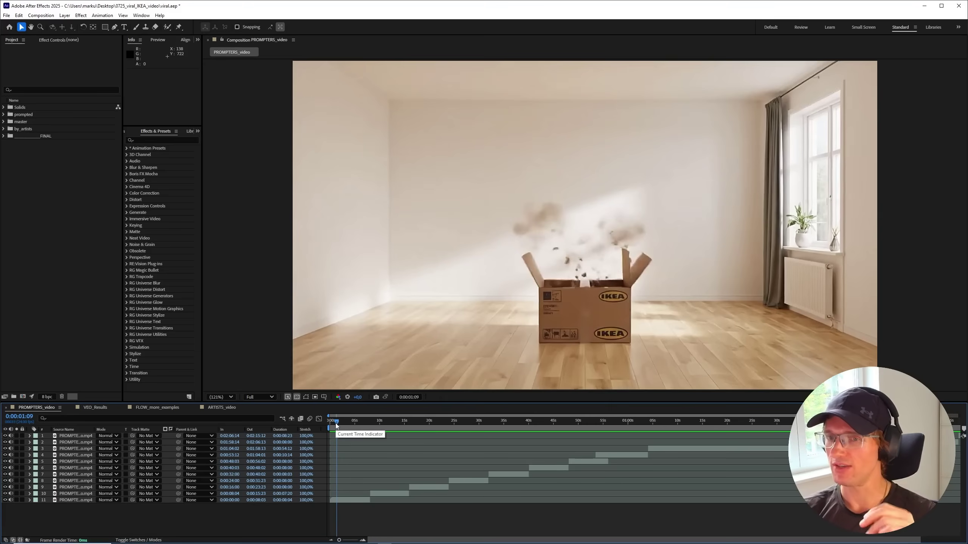
{"action": "left_click_drag", "start_coordinate": [336, 423], "coordinate": [339, 424]}
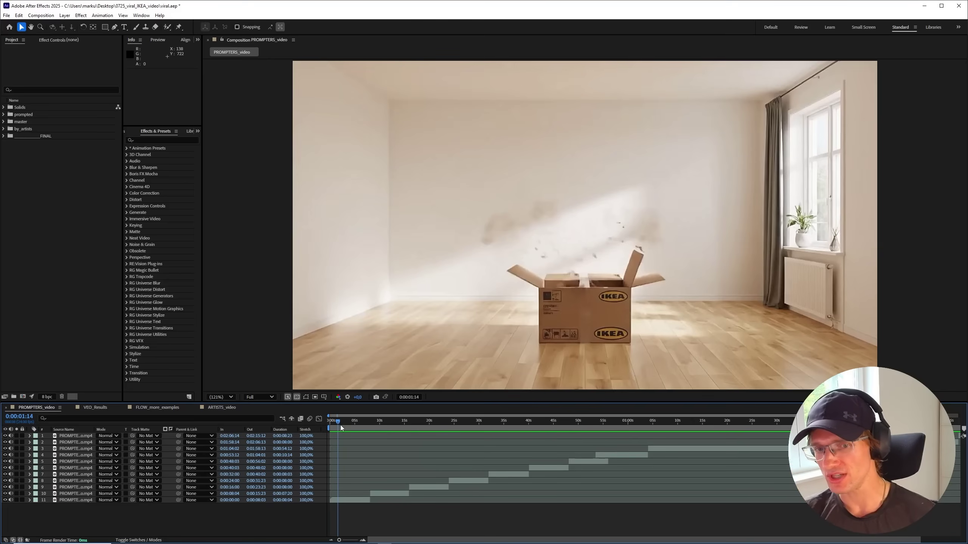
{"action": "left_click_drag", "start_coordinate": [337, 424], "coordinate": [353, 423]}
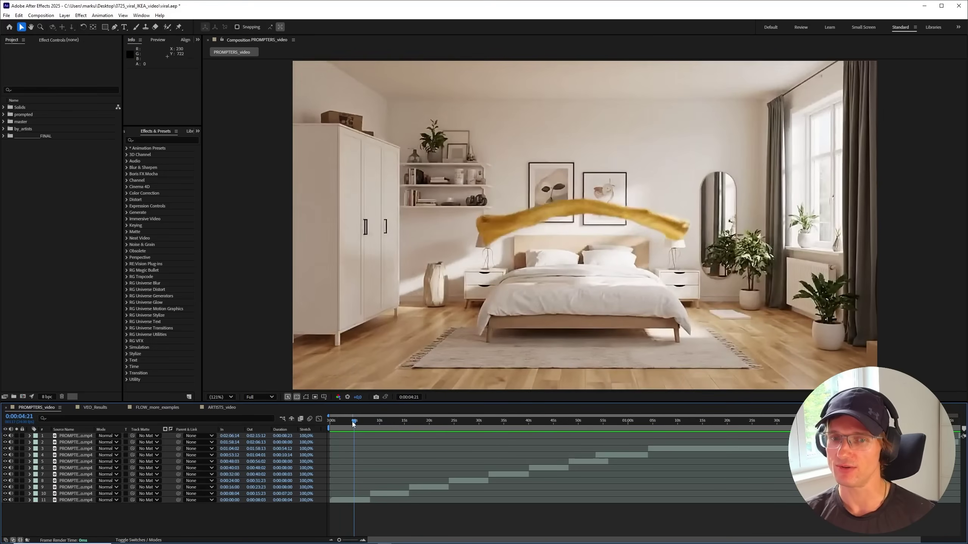
{"action": "left_click_drag", "start_coordinate": [354, 423], "coordinate": [356, 424]}
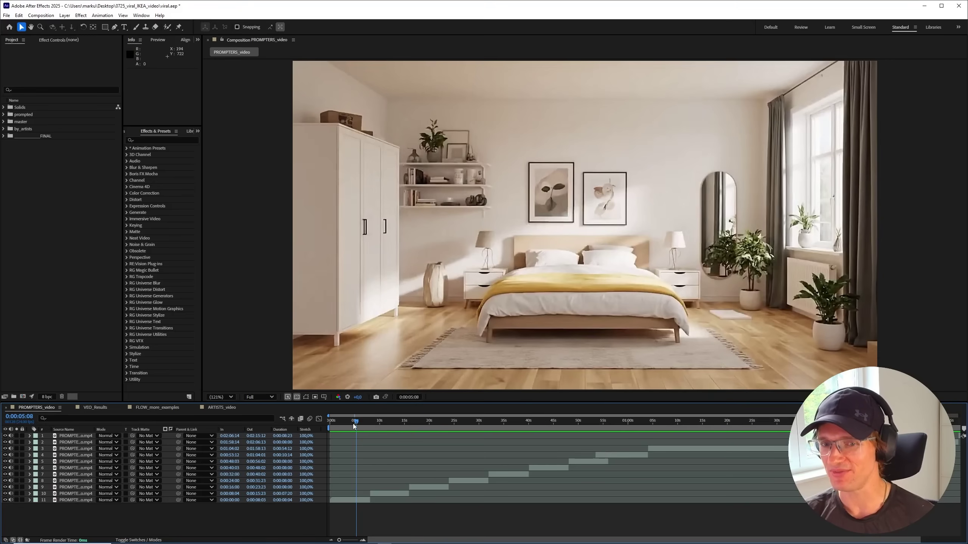
{"action": "left_click_drag", "start_coordinate": [352, 423], "coordinate": [344, 427]}
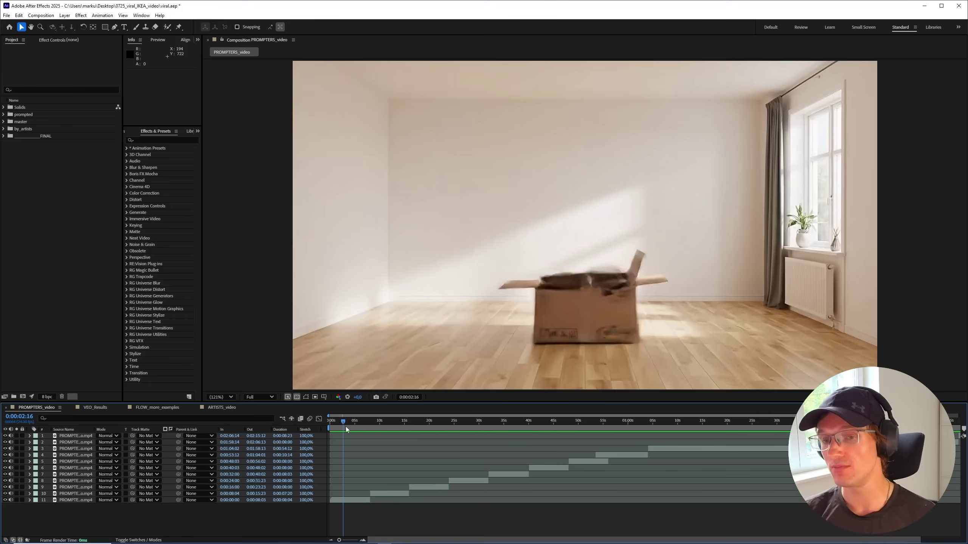
{"action": "mouse_move", "coordinate": [348, 423]}
{"action": "left_mouse_down"}
{"action": "mouse_move", "coordinate": [337, 421]}
{"action": "mouse_move", "coordinate": [356, 422]}
{"action": "mouse_move", "coordinate": [338, 424]}
{"action": "mouse_move", "coordinate": [346, 425]}
{"action": "left_mouse_up"}
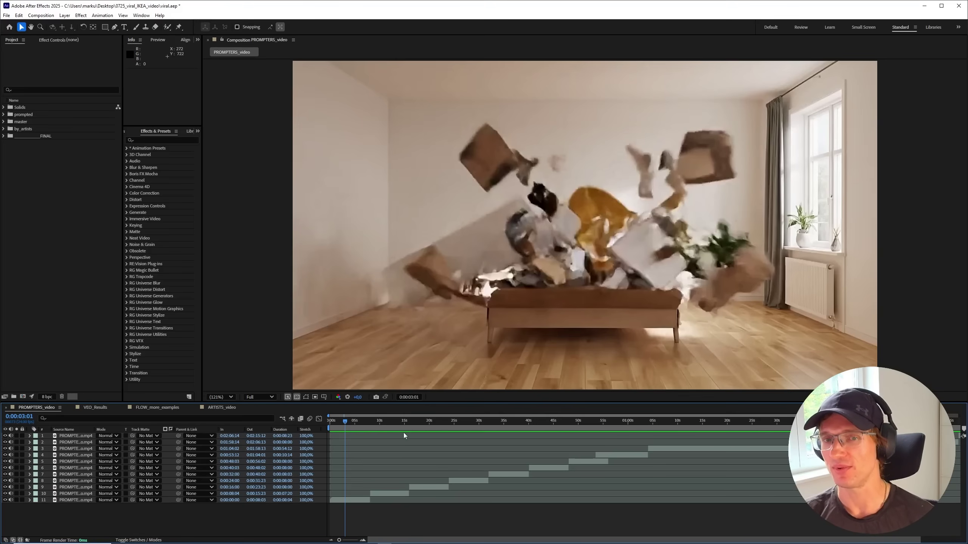
{"action": "mouse_move", "coordinate": [346, 419]}
{"action": "left_mouse_down"}
{"action": "mouse_move", "coordinate": [387, 423]}
{"action": "mouse_move", "coordinate": [344, 425]}
{"action": "left_mouse_up"}
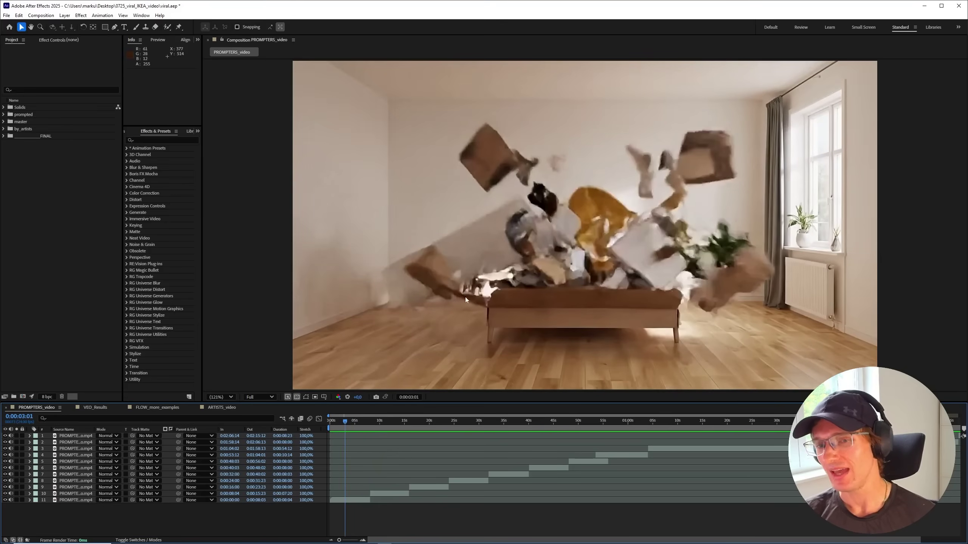
{"action": "left_click_drag", "start_coordinate": [346, 423], "coordinate": [383, 424]}
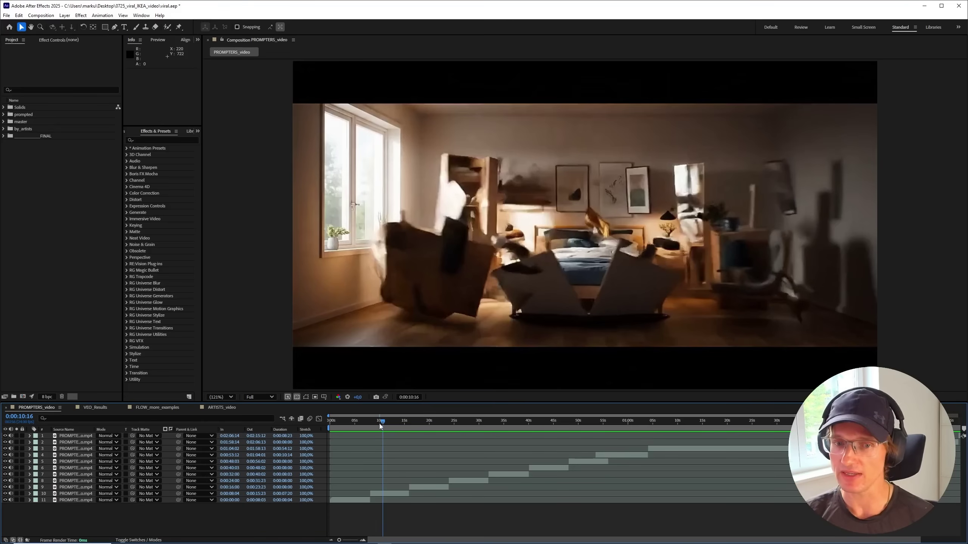
{"action": "left_click_drag", "start_coordinate": [383, 423], "coordinate": [334, 422]}
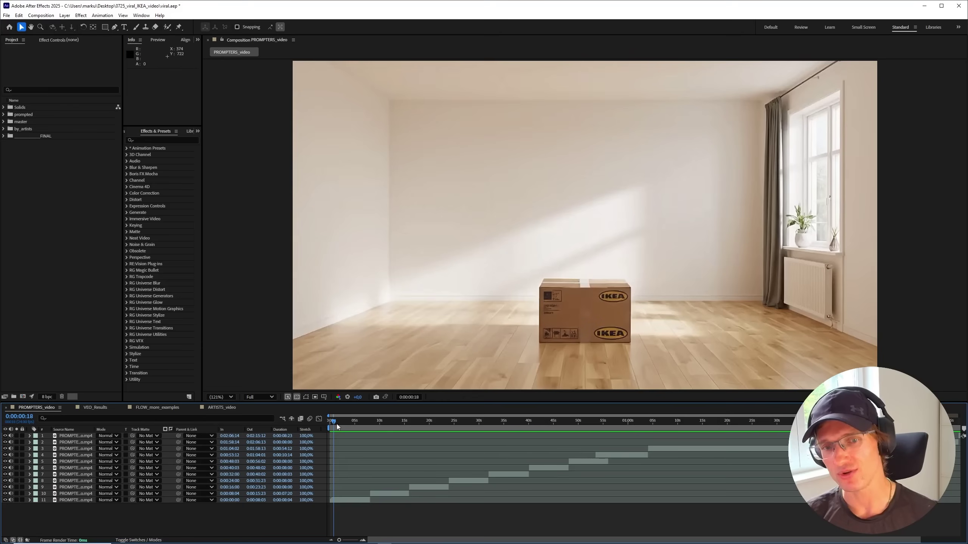
{"action": "left_click_drag", "start_coordinate": [337, 424], "coordinate": [387, 426]}
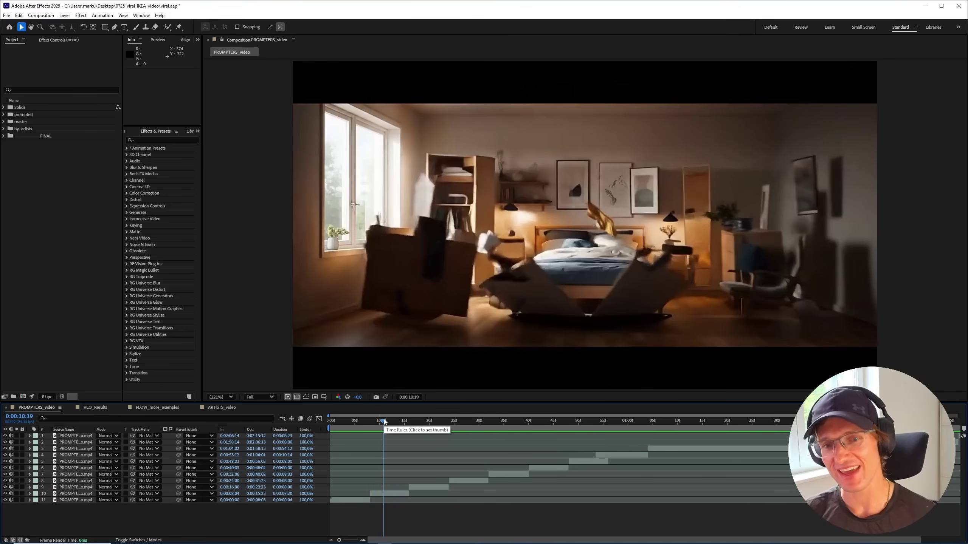
{"action": "left_click", "coordinate": [390, 421]}
{"action": "left_click_drag", "start_coordinate": [390, 422], "coordinate": [398, 424]}
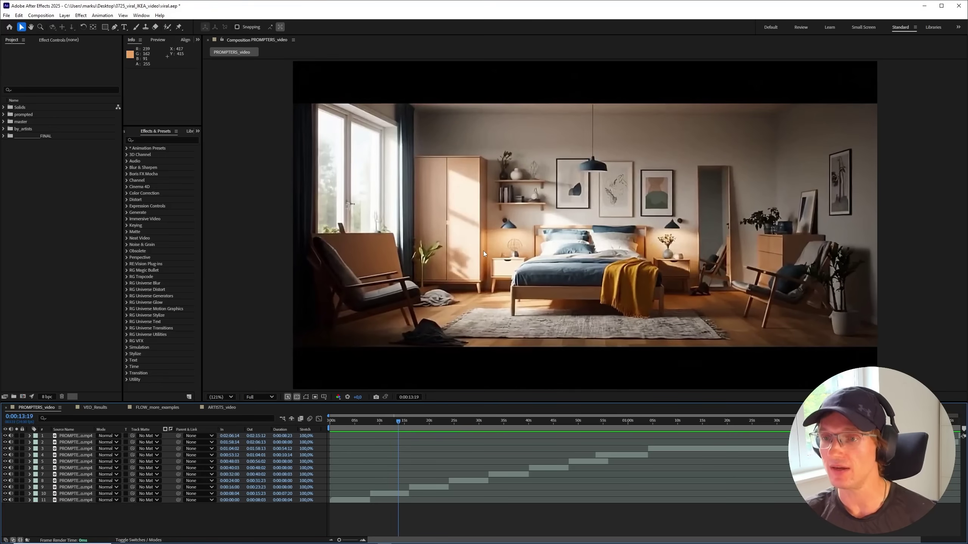
{"action": "left_click_drag", "start_coordinate": [398, 423], "coordinate": [402, 424]}
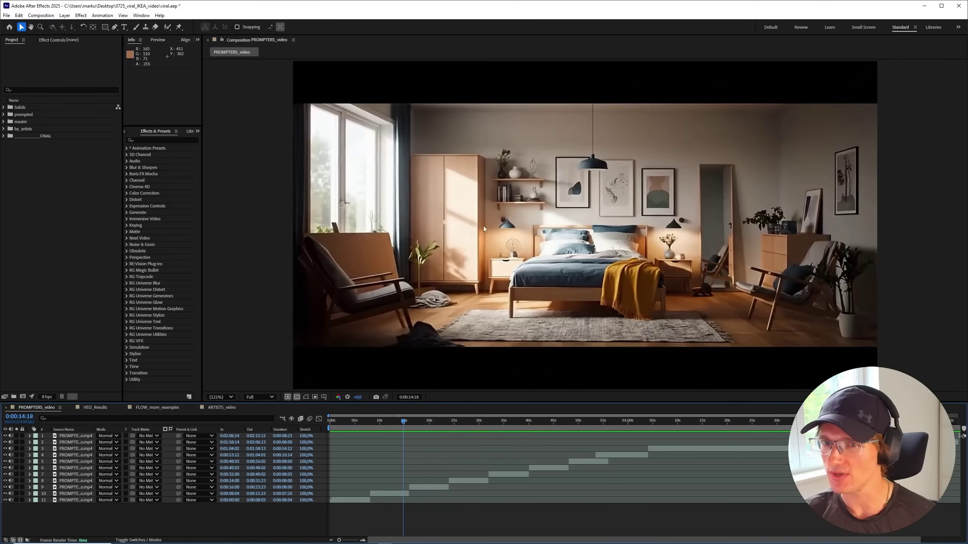
{"action": "left_click_drag", "start_coordinate": [405, 430], "coordinate": [416, 429]}
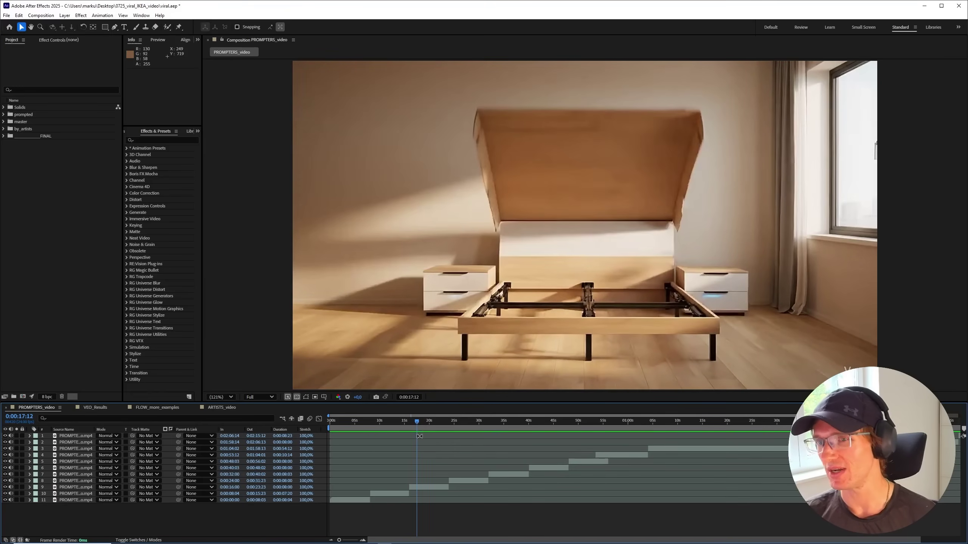
{"action": "left_click_drag", "start_coordinate": [415, 422], "coordinate": [421, 422]}
{"action": "left_click", "coordinate": [354, 420]}
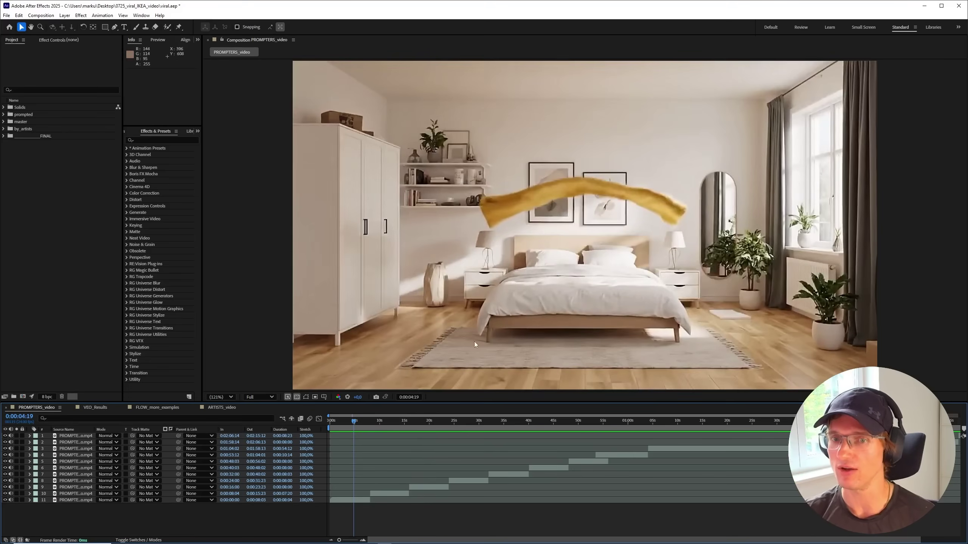
{"action": "mouse_move", "coordinate": [407, 421]}
{"action": "left_mouse_down"}
{"action": "mouse_move", "coordinate": [425, 423]}
{"action": "mouse_move", "coordinate": [409, 422]}
{"action": "left_mouse_up"}
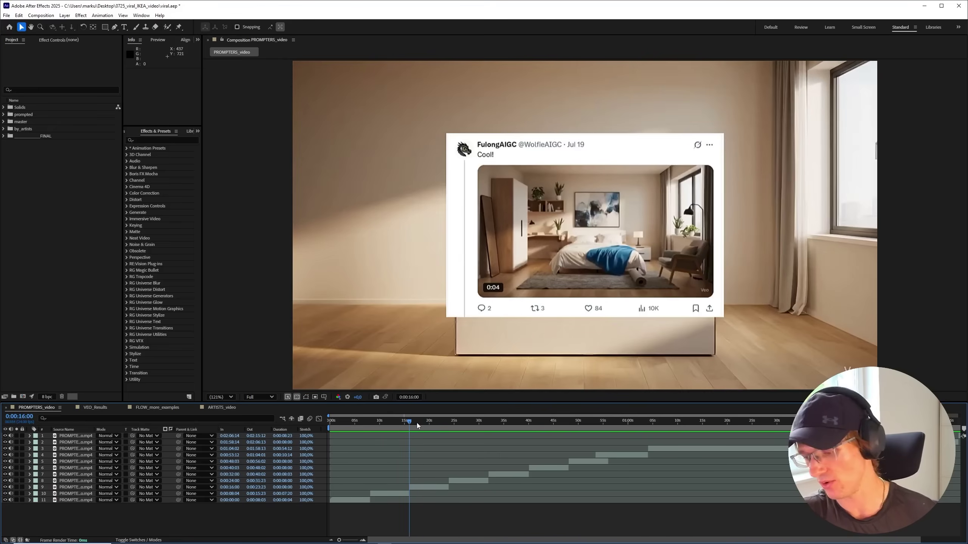
Set the preview start, then scrub and RAM-preview the box-unfolding-into-bedroom clip from 16:13
{"action": "key", "text": "b"}
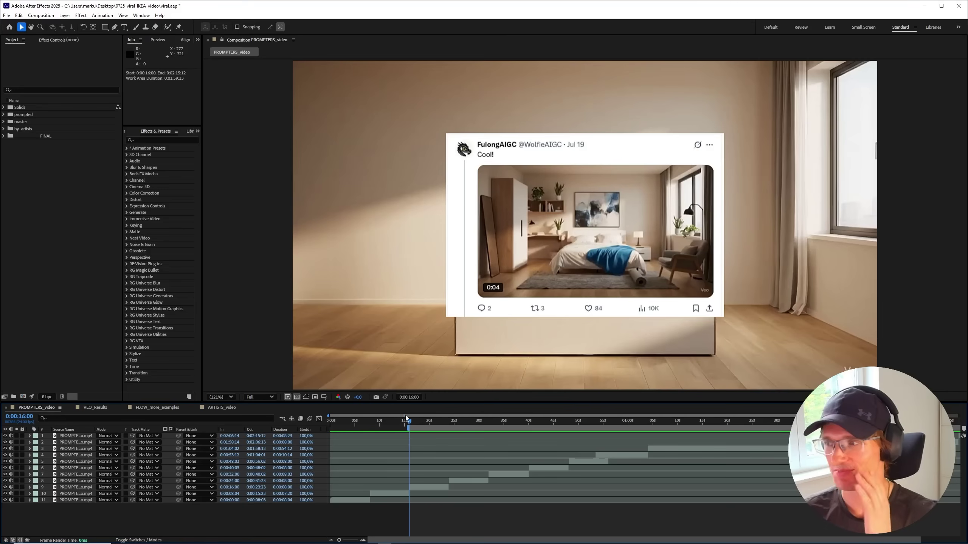
{"action": "key", "text": "space"}
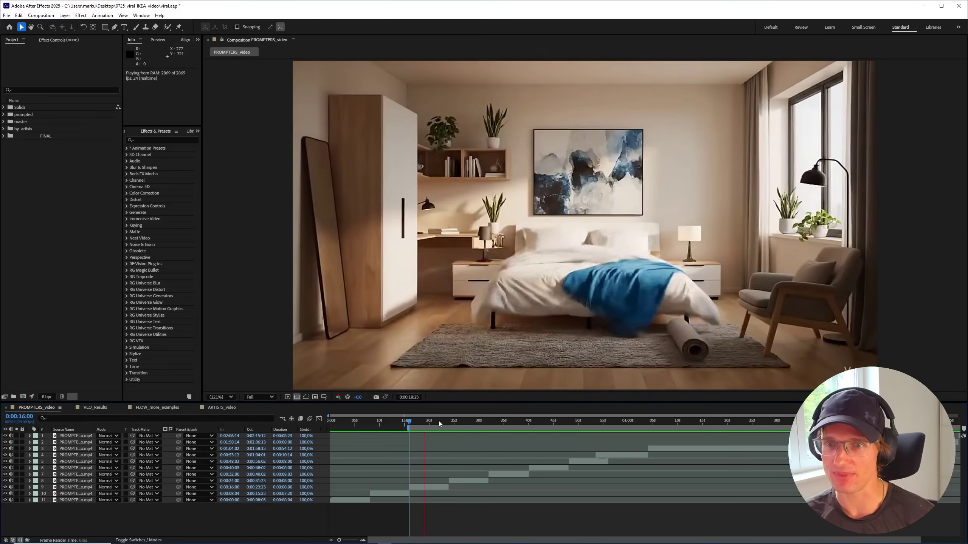
{"action": "left_click_drag", "start_coordinate": [412, 423], "coordinate": [415, 424]}
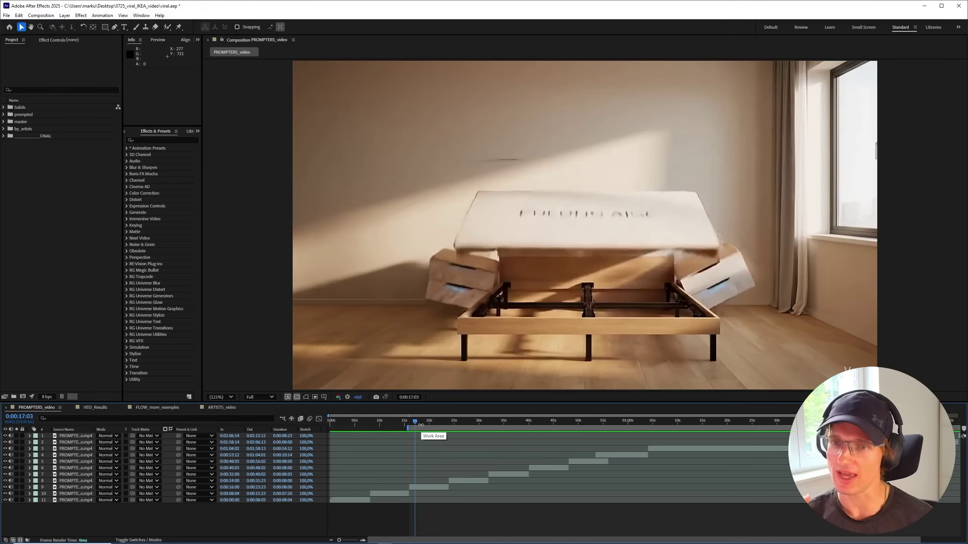
{"action": "left_click_drag", "start_coordinate": [415, 422], "coordinate": [421, 425]}
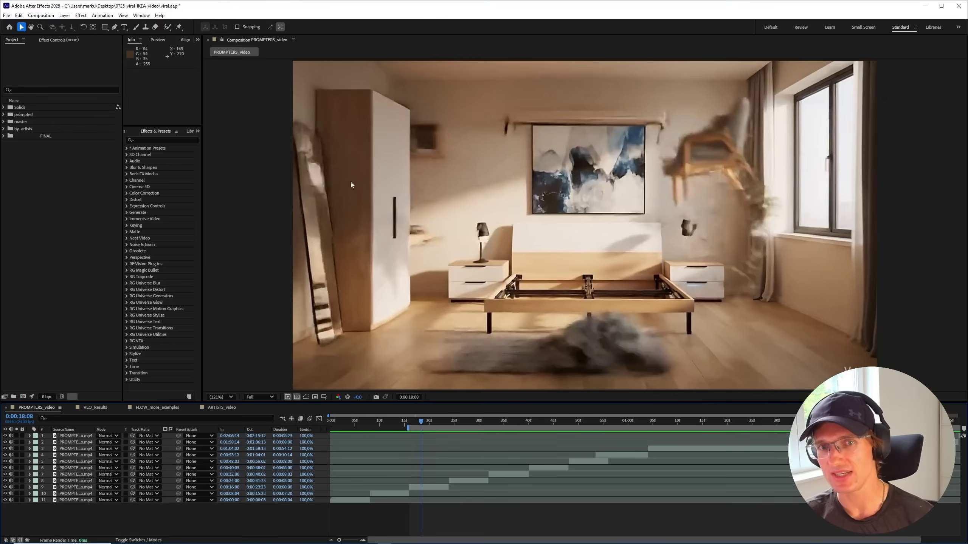
{"action": "key", "text": "space"}
{"action": "left_click", "coordinate": [413, 423]}
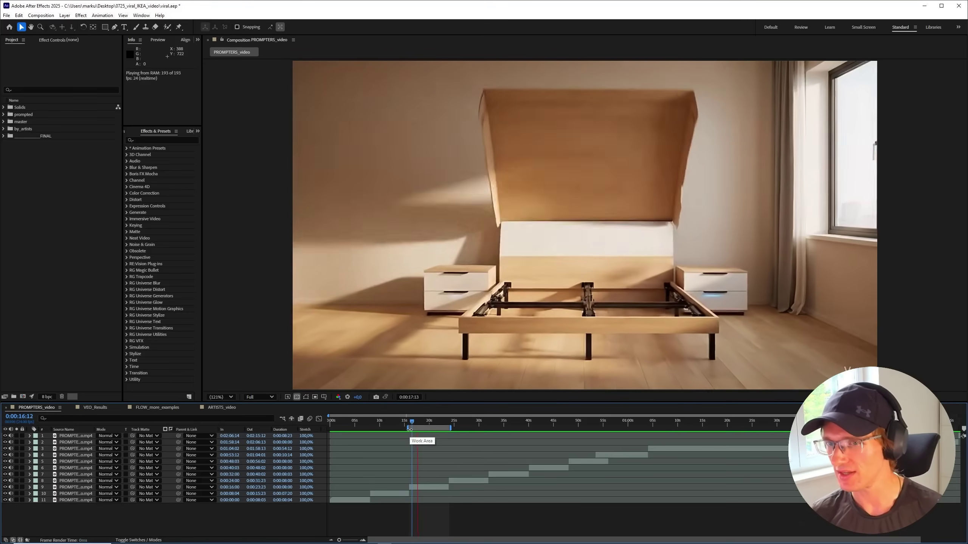
{"action": "left_click", "coordinate": [412, 422]}
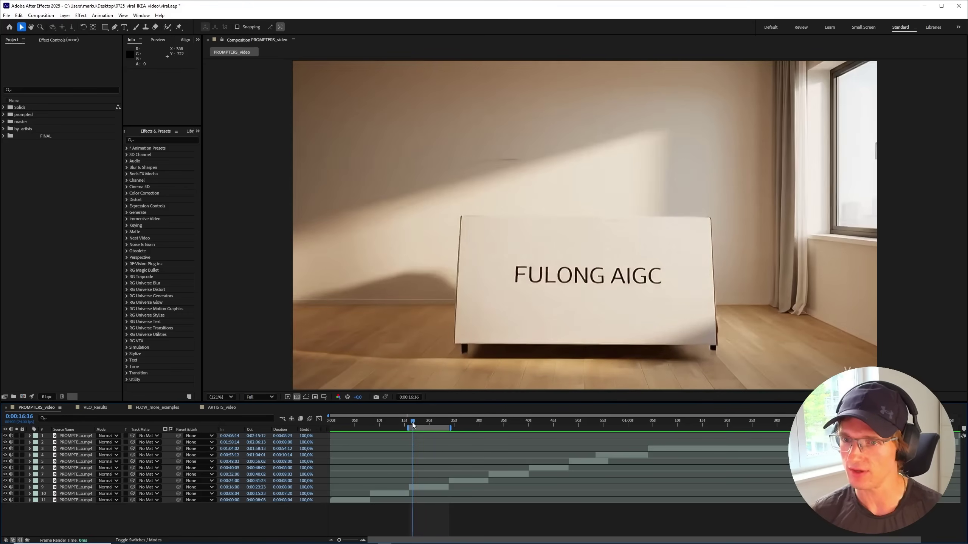
{"action": "key", "text": "space"}
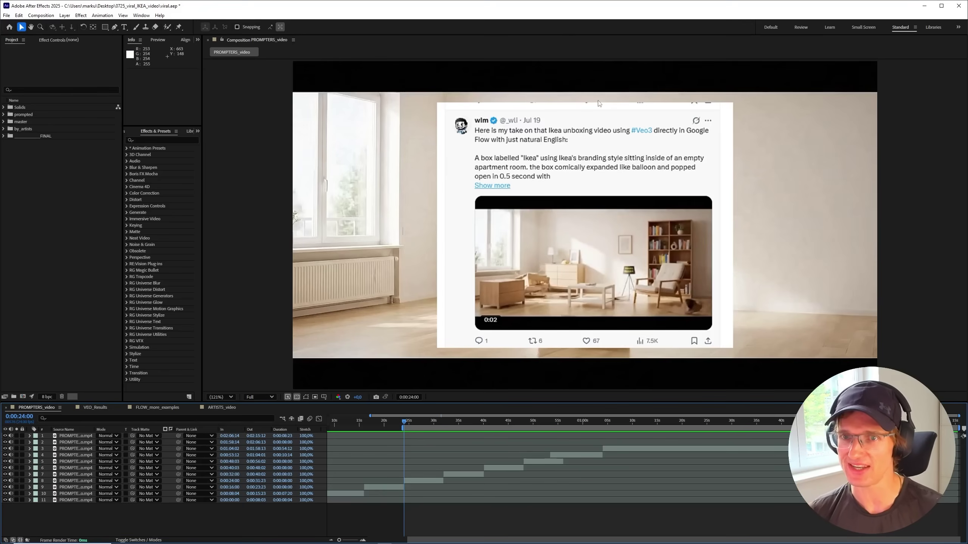
Preview from 24:00 and step frame by frame through the IKEA box explosion around 27:07
{"action": "key", "text": "space"}
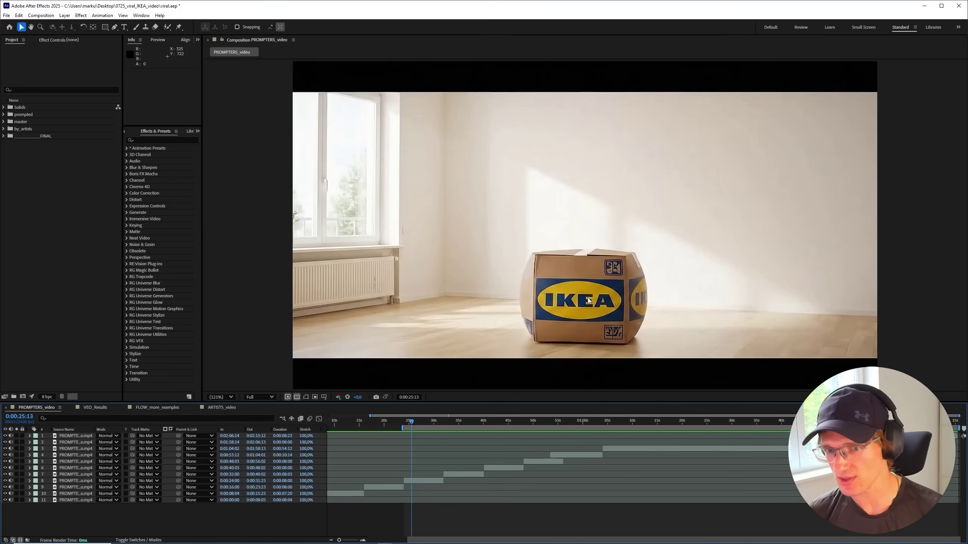
{"action": "key", "text": "space"}
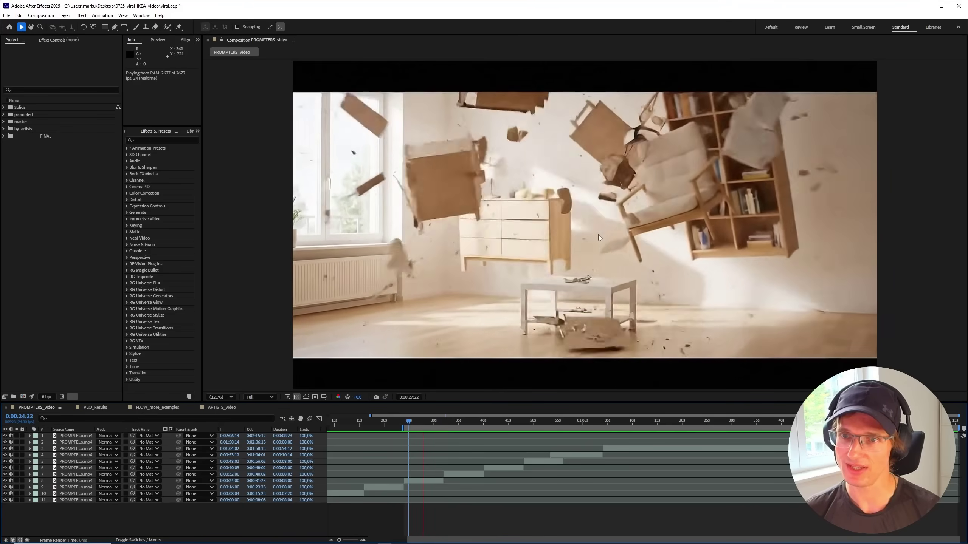
{"action": "left_click_drag", "start_coordinate": [425, 422], "coordinate": [421, 424]}
{"action": "left_click", "coordinate": [420, 423]}
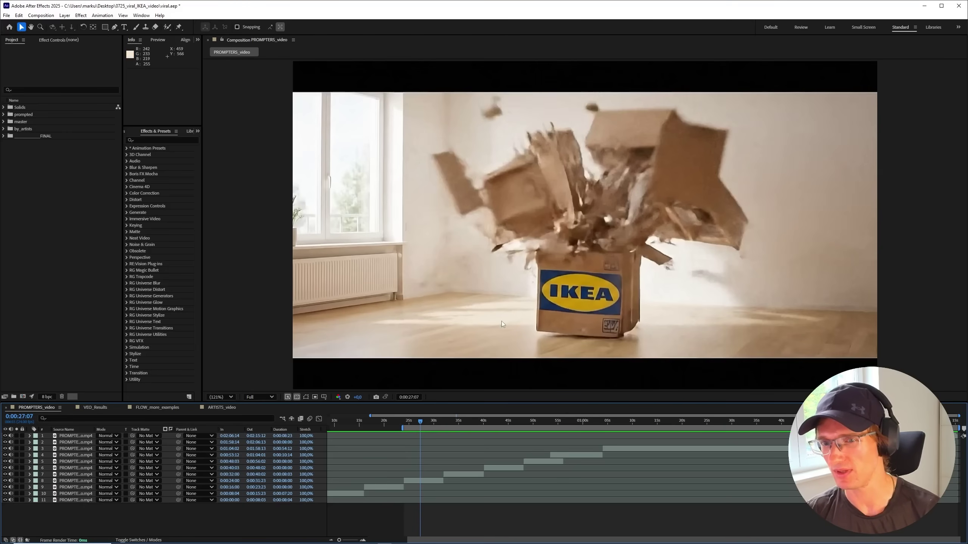
{"action": "left_click_drag", "start_coordinate": [420, 424], "coordinate": [427, 422]}
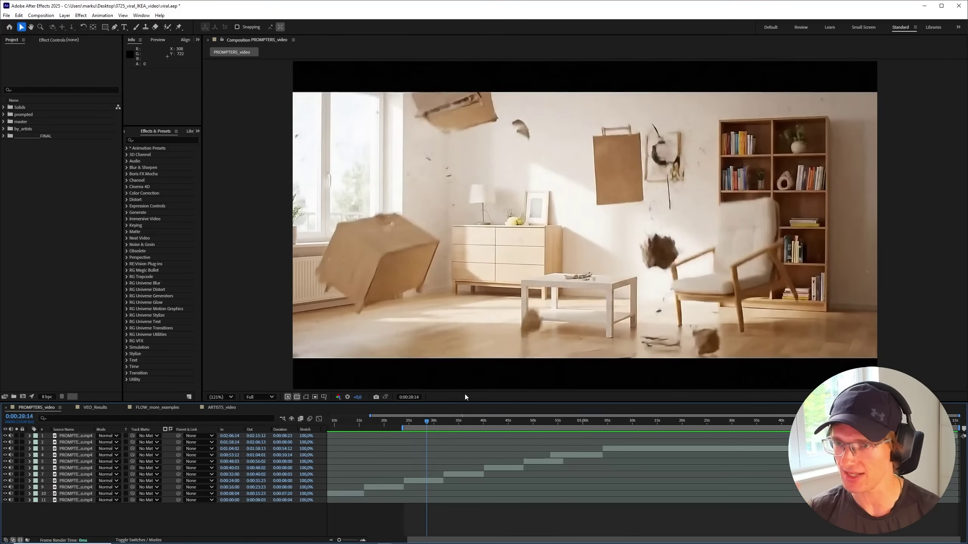
{"action": "left_click_drag", "start_coordinate": [425, 425], "coordinate": [501, 445]}
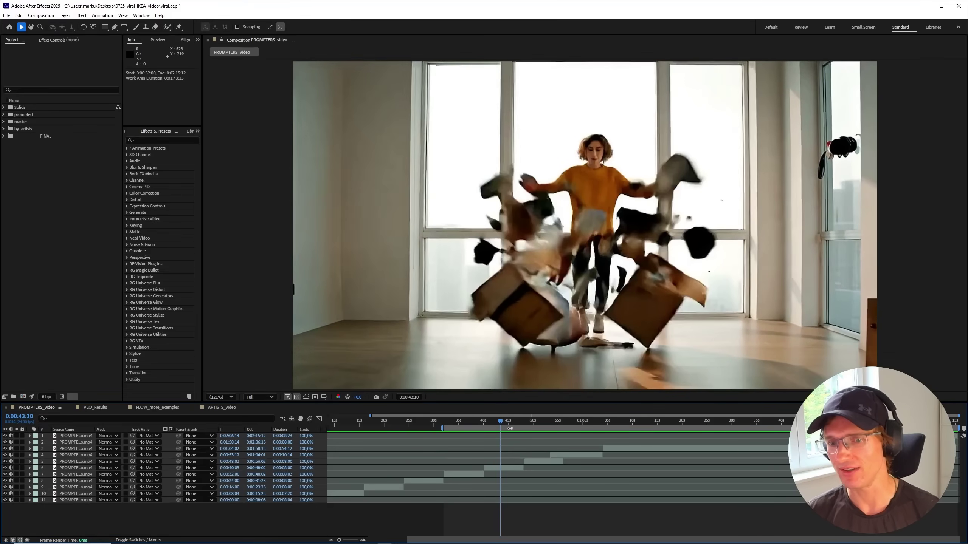
Play the woman-among-boxes clip and advance to the garage clip at 50 seconds
{"action": "key", "text": "space"}
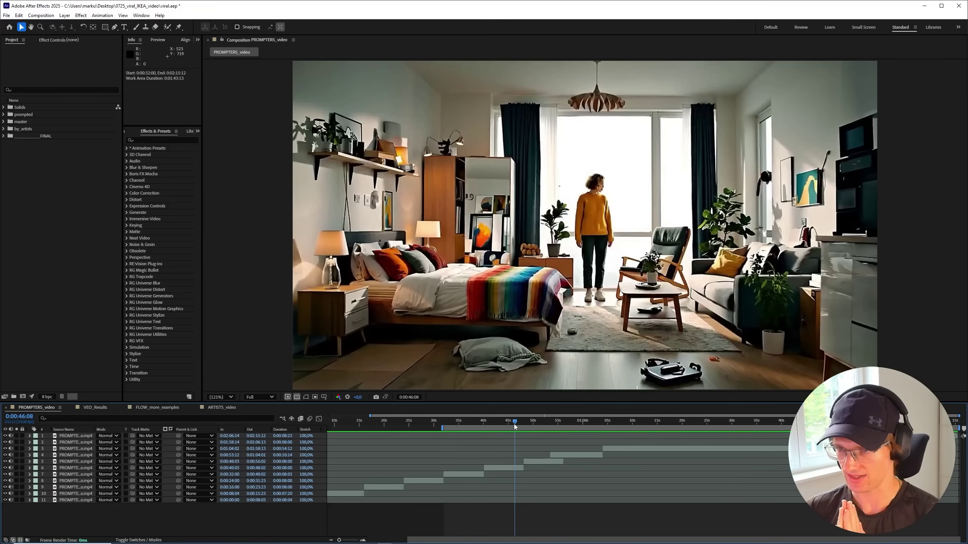
{"action": "mouse_move", "coordinate": [514, 423]}
{"action": "left_mouse_down"}
{"action": "mouse_move", "coordinate": [505, 423]}
{"action": "mouse_move", "coordinate": [514, 423]}
{"action": "left_mouse_up"}
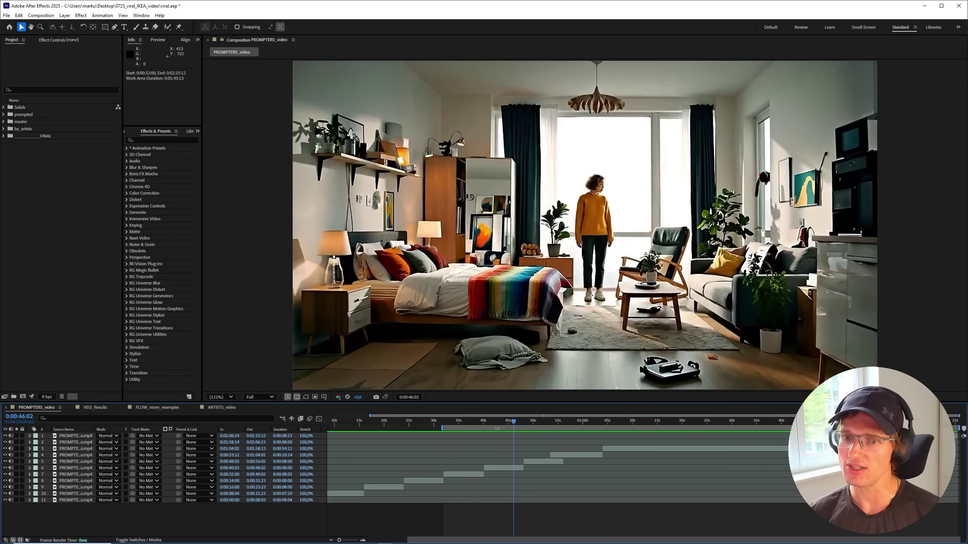
{"action": "left_click_drag", "start_coordinate": [510, 422], "coordinate": [535, 422]}
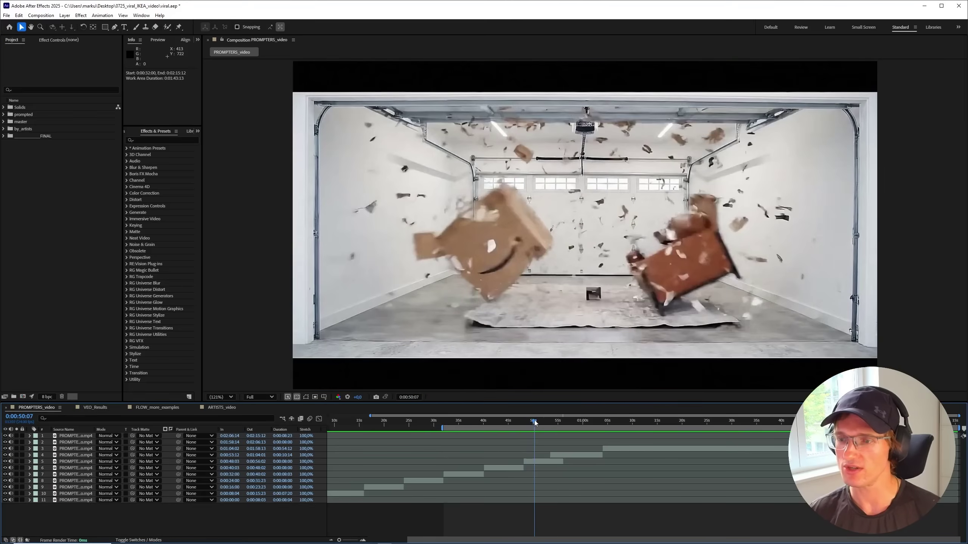
Shift layer 4 later (In 0:53:12 to 0:56:03) and preview the garage box explosion
{"action": "left_click_drag", "start_coordinate": [556, 457], "coordinate": [572, 456]}
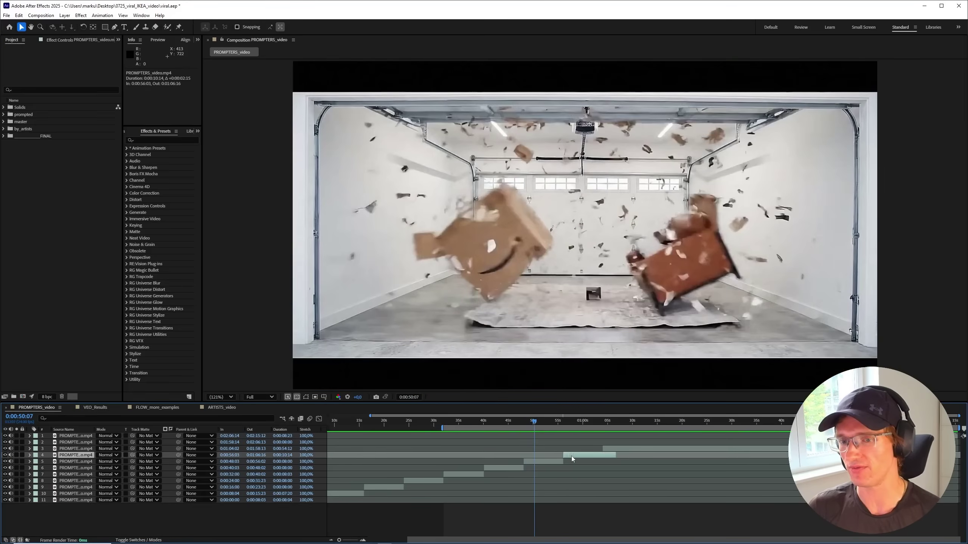
{"action": "left_click_drag", "start_coordinate": [537, 427], "coordinate": [543, 428]}
{"action": "key", "text": "space"}
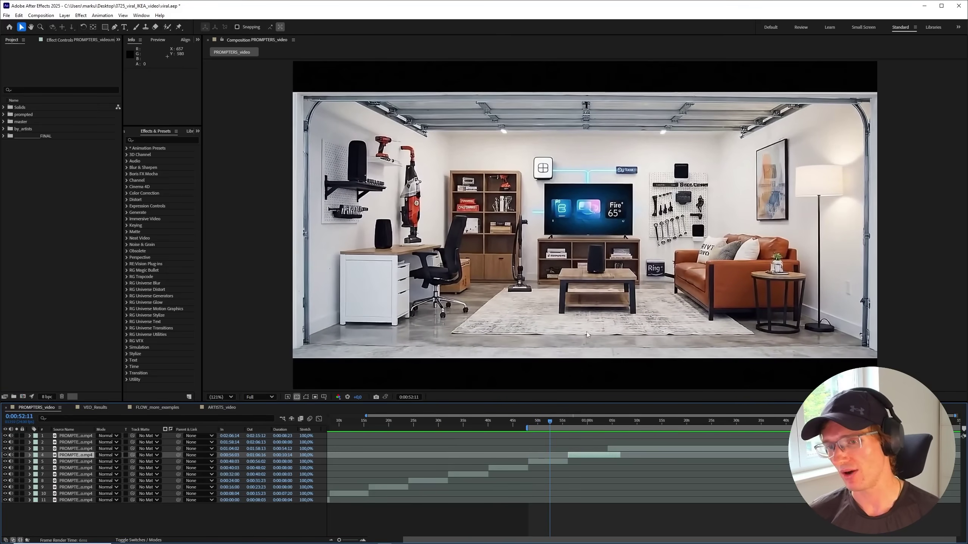
{"action": "left_click", "coordinate": [532, 426]}
{"action": "left_click_drag", "start_coordinate": [532, 426], "coordinate": [895, 422]}
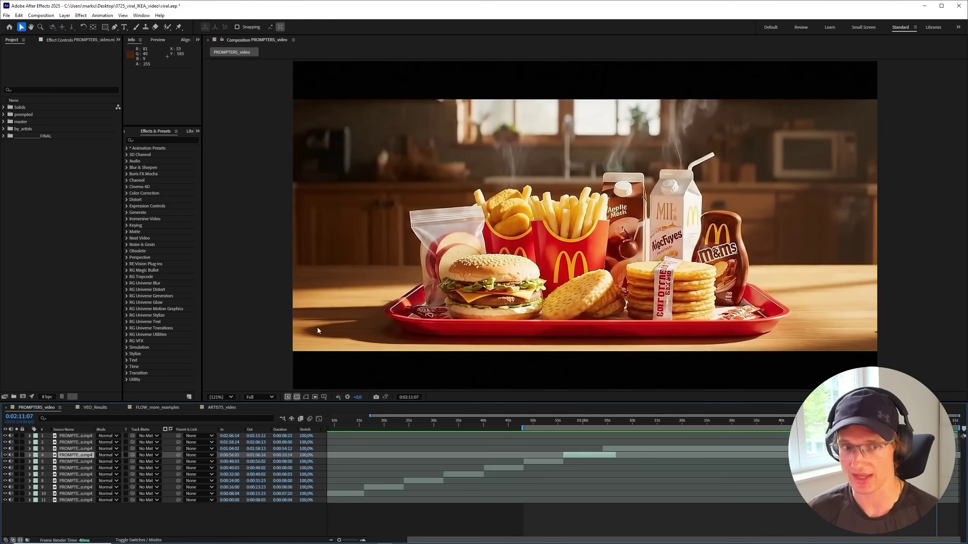
Switch to the VEO_Results composition, find the IKEA box bursting open, and preview from the start
{"action": "left_click", "coordinate": [95, 408]}
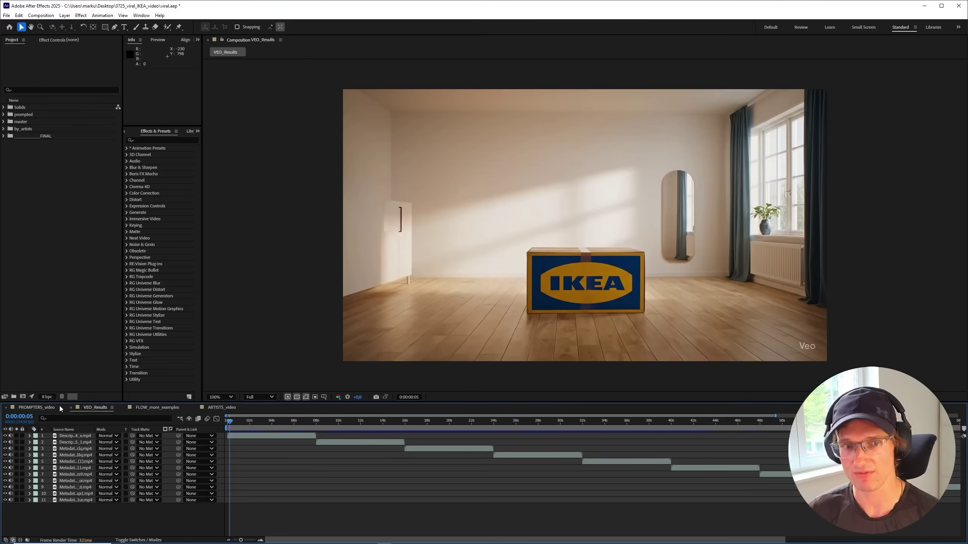
{"action": "left_click_drag", "start_coordinate": [234, 425], "coordinate": [258, 422]}
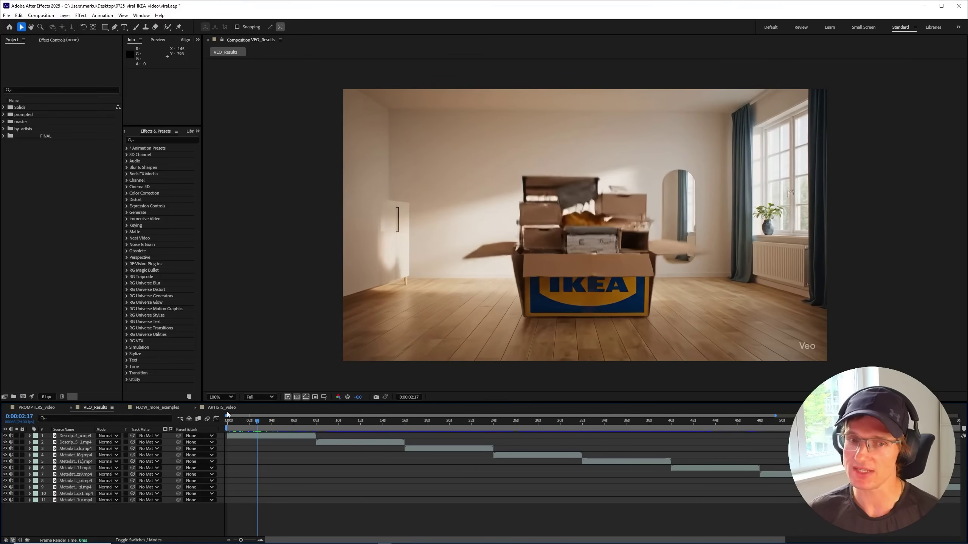
{"action": "key", "text": "Home"}
{"action": "key", "text": "space"}
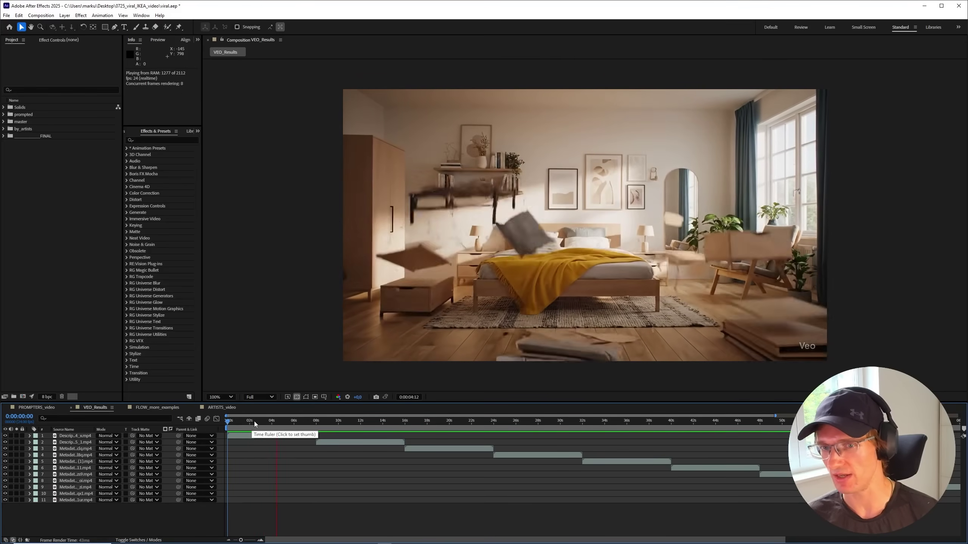
Scrub through the Veo clips, past the flying furniture and fries clips, to the futuristic car at 0:00:59:20
{"action": "mouse_move", "coordinate": [255, 425]}
{"action": "left_mouse_down"}
{"action": "mouse_move", "coordinate": [264, 426]}
{"action": "mouse_move", "coordinate": [257, 431]}
{"action": "left_mouse_up"}
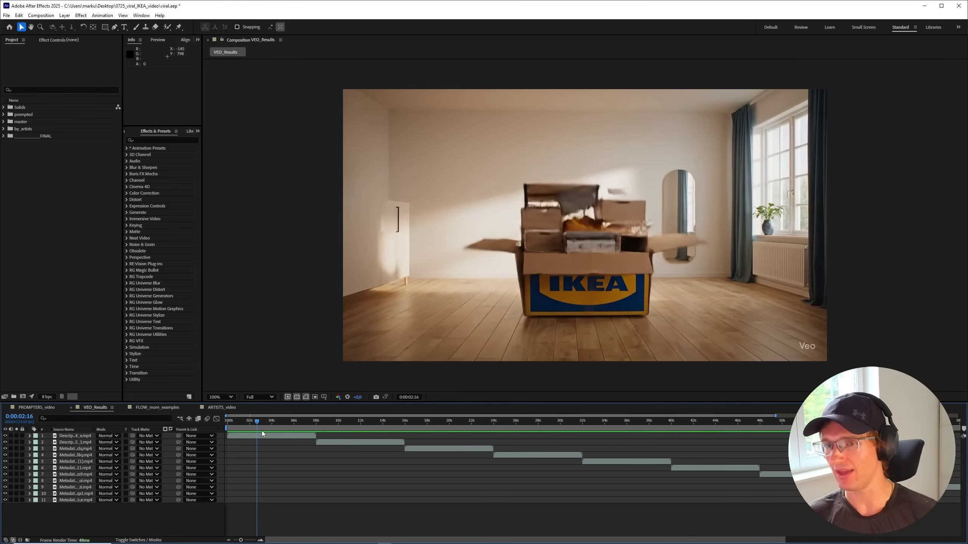
{"action": "left_click_drag", "start_coordinate": [259, 421], "coordinate": [575, 423]}
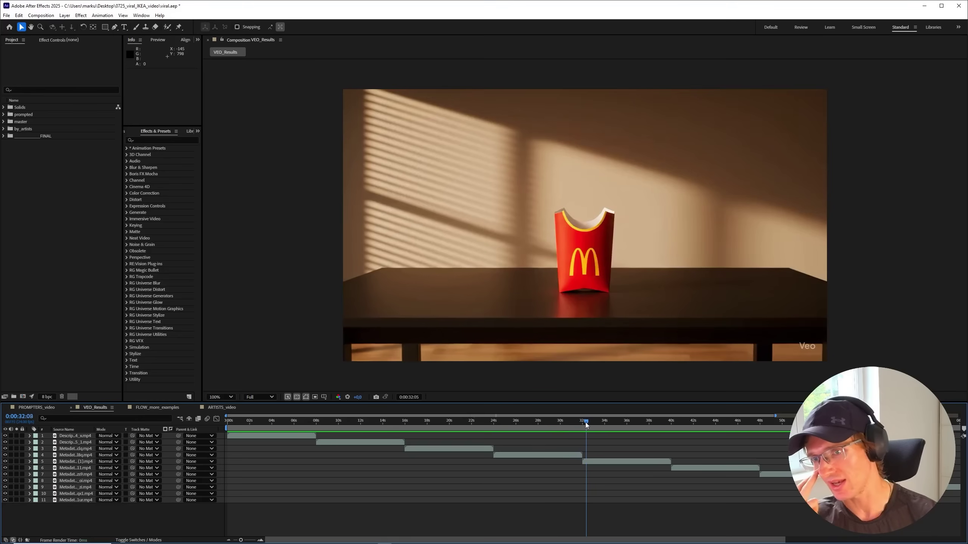
{"action": "left_click_drag", "start_coordinate": [585, 422], "coordinate": [850, 425]}
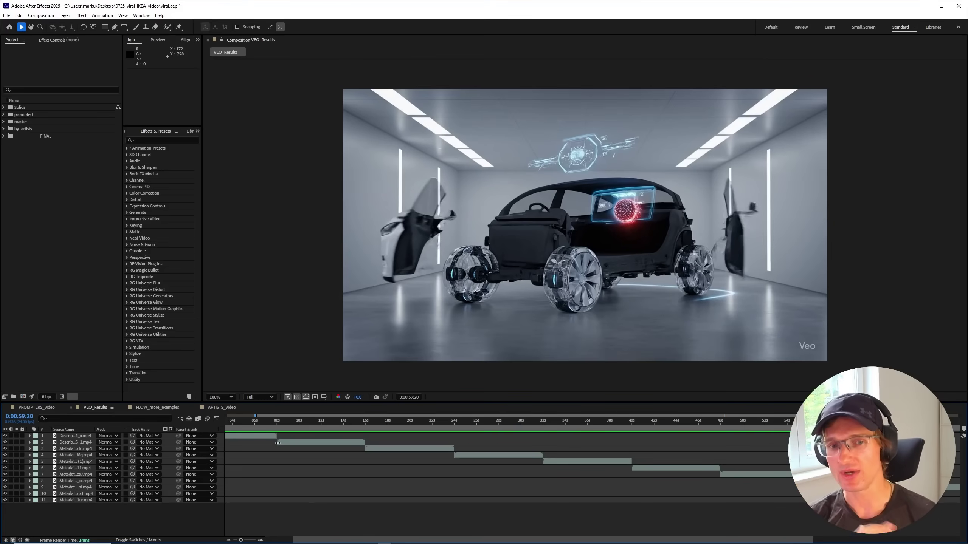
In ARTISTS_video, skim the artists' ads from the faucet close-up through the bedroom scenes to the sparkly shelf
{"action": "left_click", "coordinate": [221, 407]}
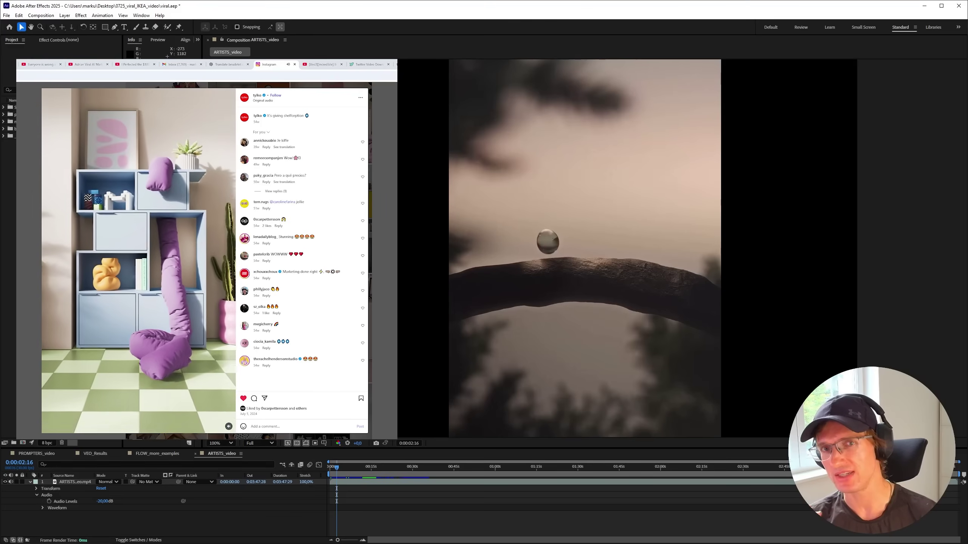
{"action": "left_click_drag", "start_coordinate": [342, 469], "coordinate": [473, 471]}
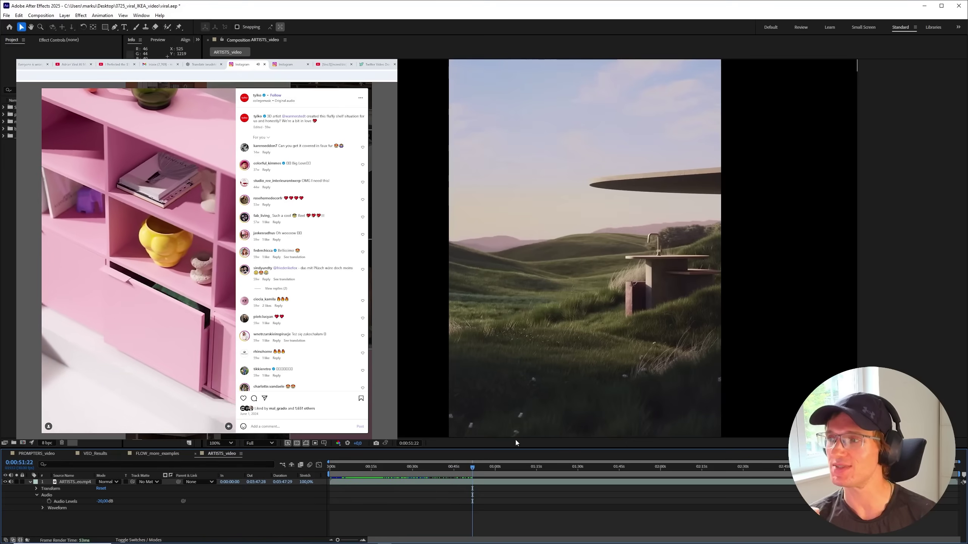
{"action": "left_click", "coordinate": [449, 476]}
{"action": "left_click_drag", "start_coordinate": [450, 478], "coordinate": [519, 480]}
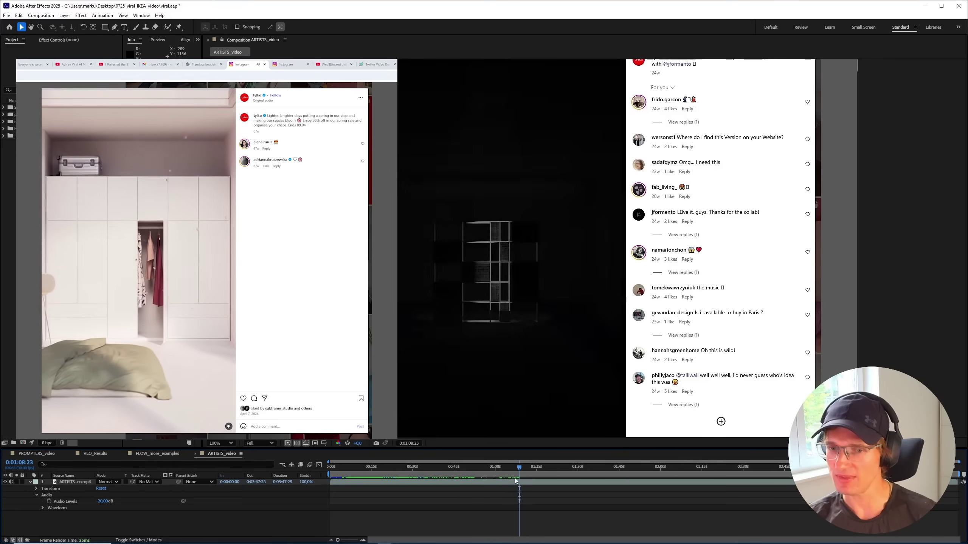
{"action": "left_click_drag", "start_coordinate": [523, 466], "coordinate": [730, 467]}
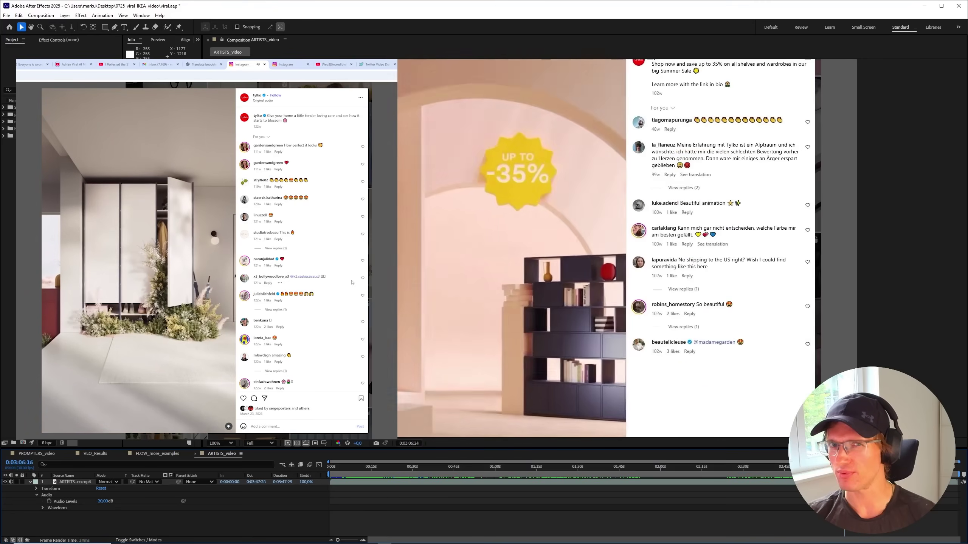
Skim the later scenes near 2:15, the shelves and bricks clips, then bring up the Veo 3 YouTube channel
{"action": "left_click_drag", "start_coordinate": [781, 466], "coordinate": [462, 478]}
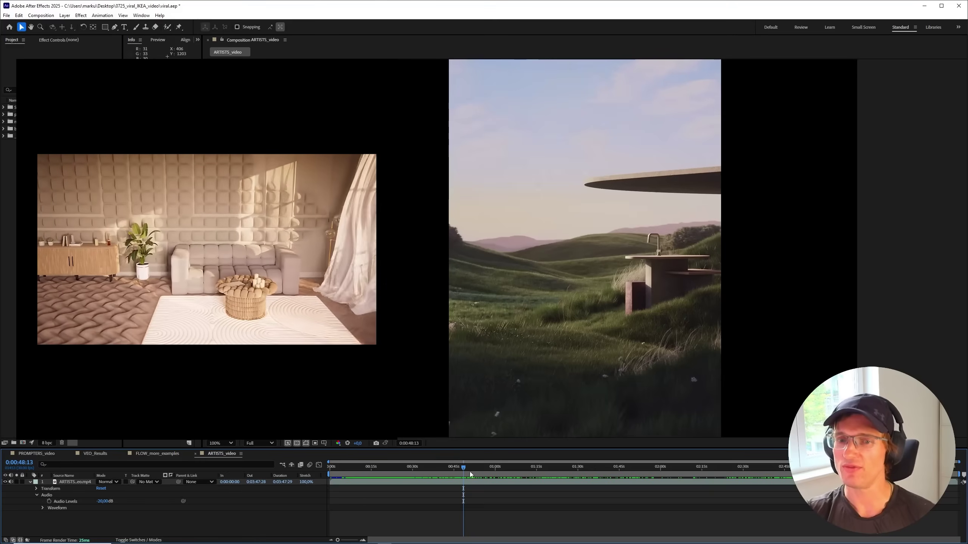
{"action": "left_click_drag", "start_coordinate": [472, 472], "coordinate": [491, 471]}
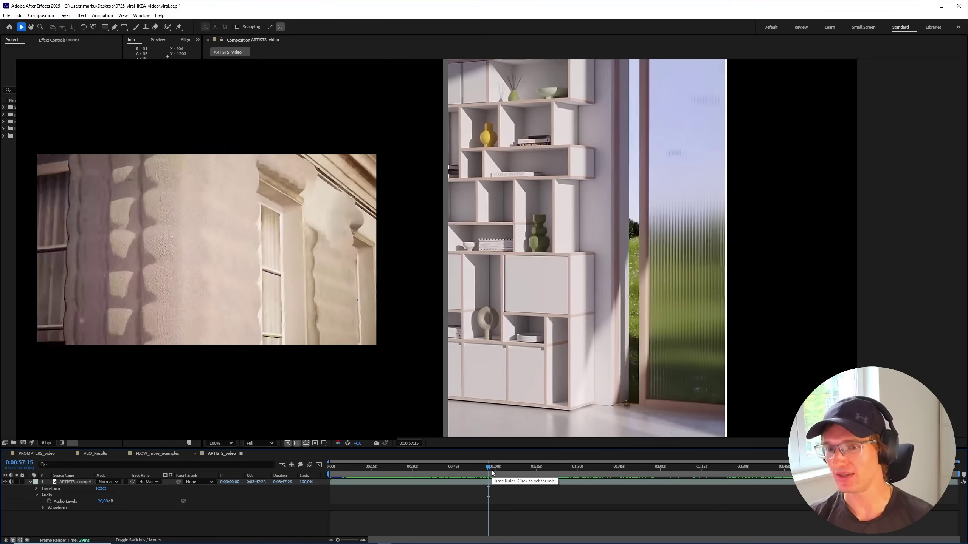
{"action": "left_click_drag", "start_coordinate": [496, 465], "coordinate": [555, 466]}
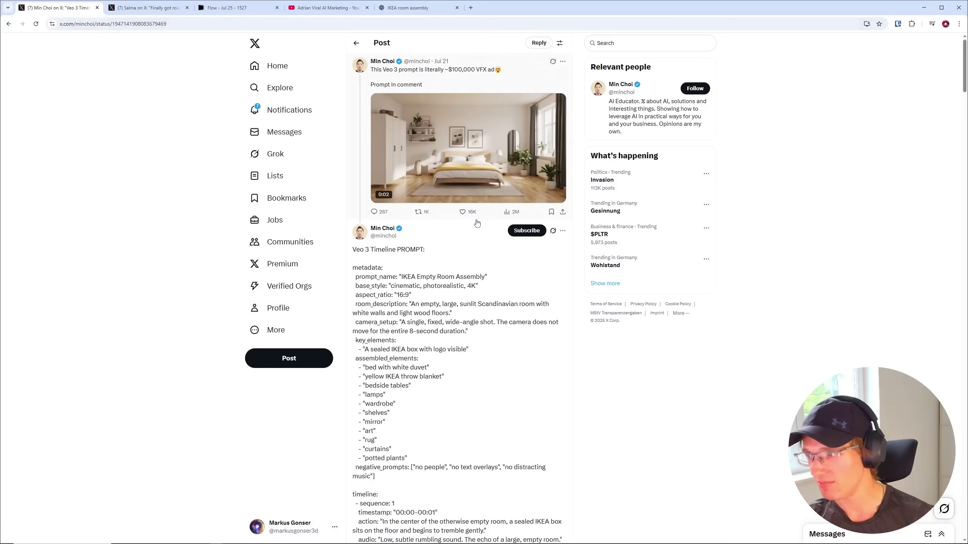
{"action": "left_click", "coordinate": [324, 7]}
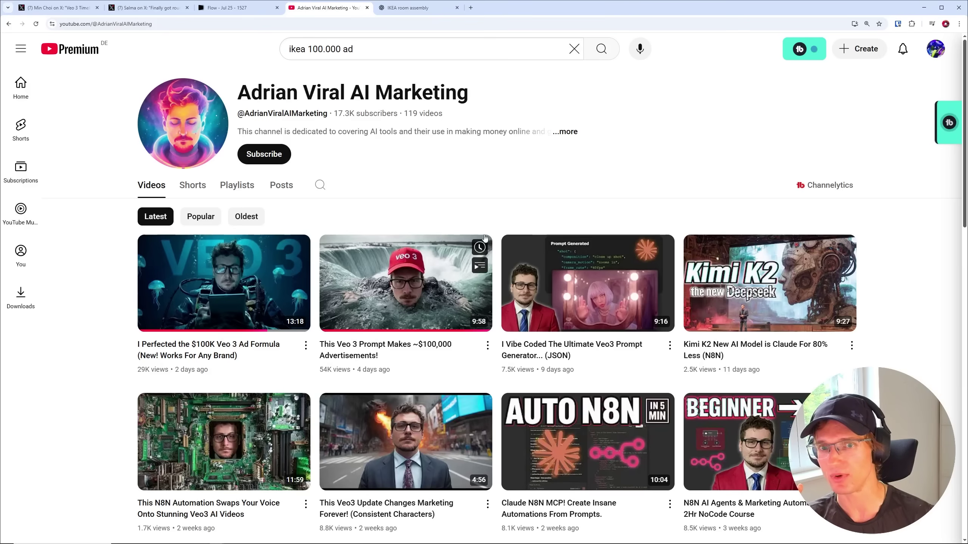
Look over the channel's latest Veo 3 uploads, including 'This Veo 3 Prompt Makes ~$100,000 Advertisements!'
{"action": "mouse_move", "coordinate": [428, 344]}
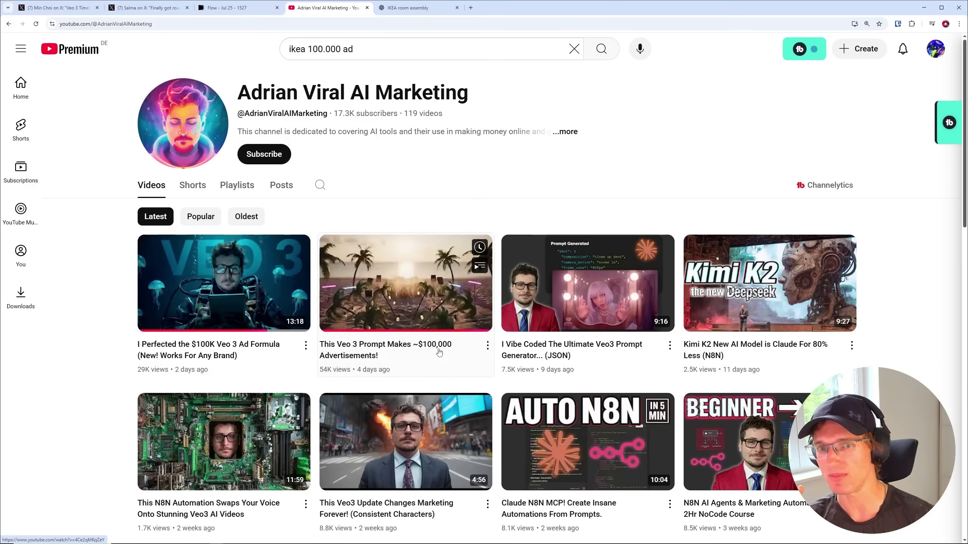